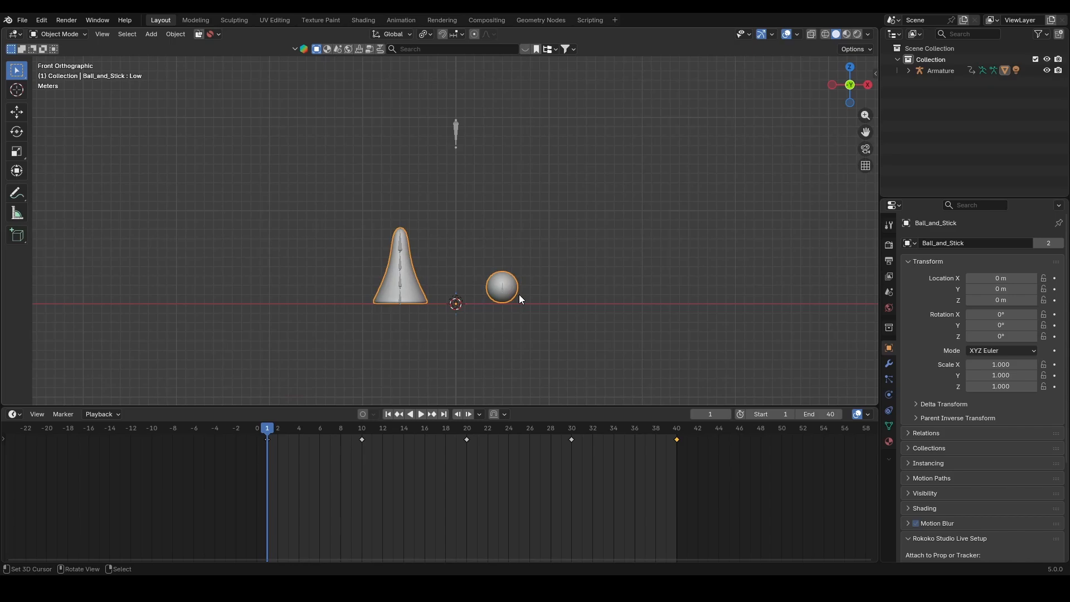
Step: Examine the stick and ball meshes and their bones in perspective and from the front
{"action": "middle_click_drag", "start_coordinate": [517, 295], "coordinate": [532, 319]}
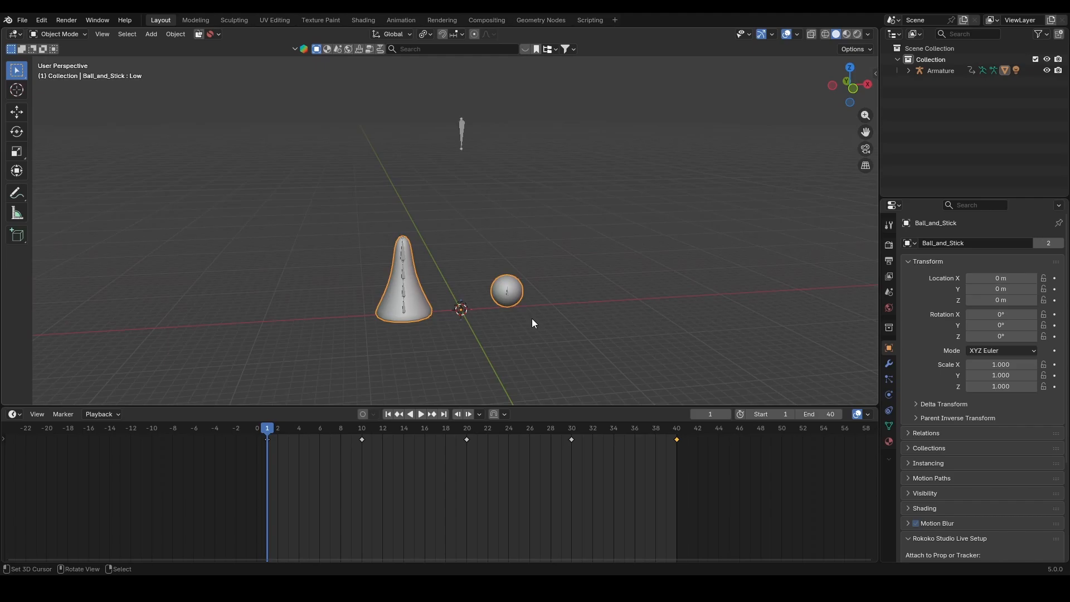
{"action": "key", "text": "KP_1"}
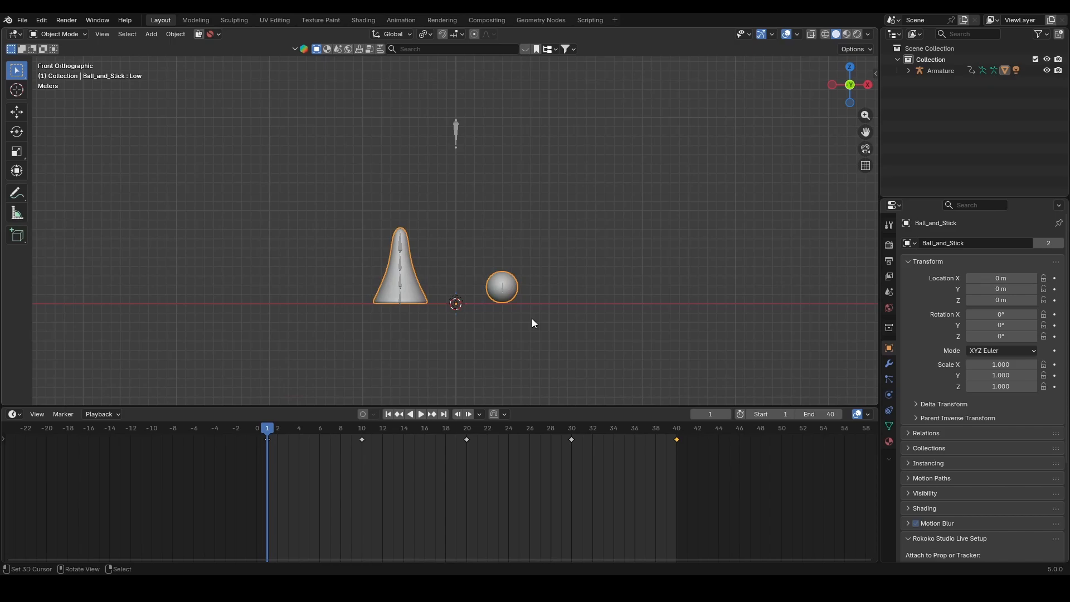
{"action": "scroll", "coordinate": [514, 314], "scroll_direction": "up", "scroll_amount": 2}
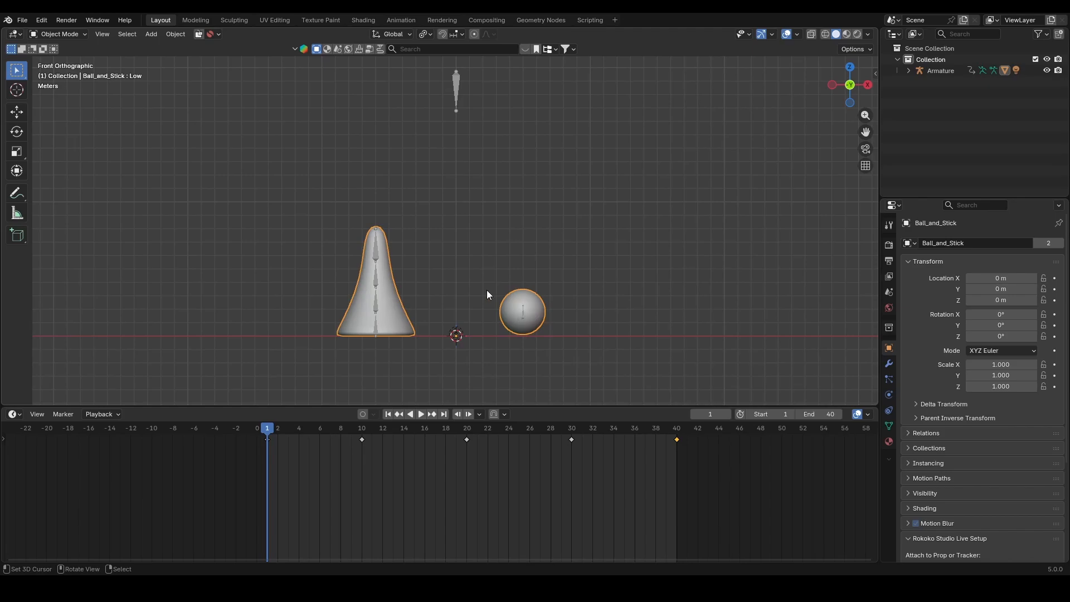
{"action": "middle_click_drag", "start_coordinate": [487, 290], "coordinate": [517, 330]}
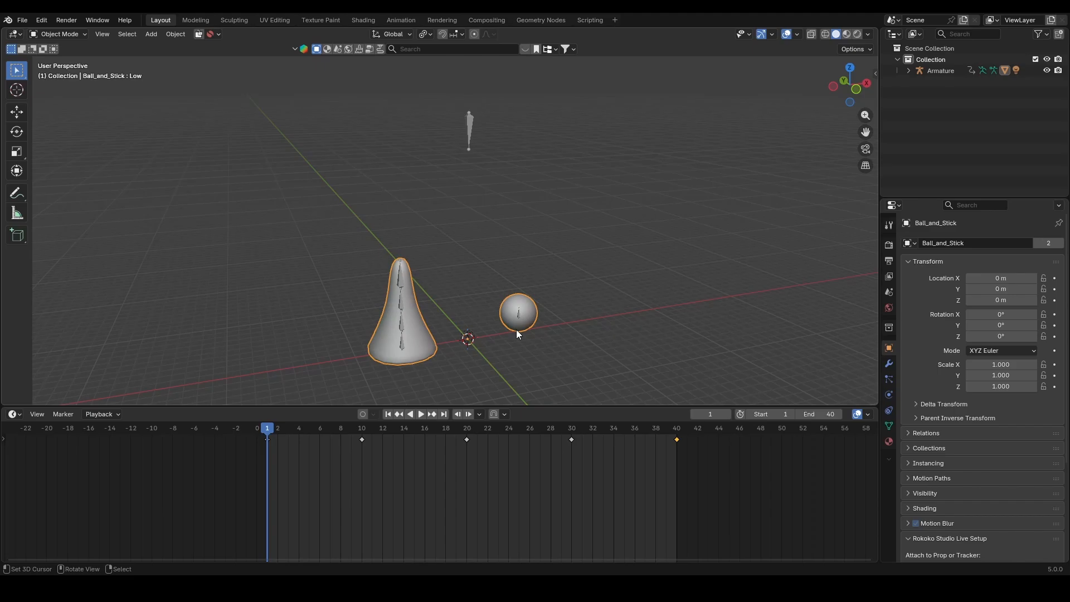
{"action": "key", "text": "KP_1"}
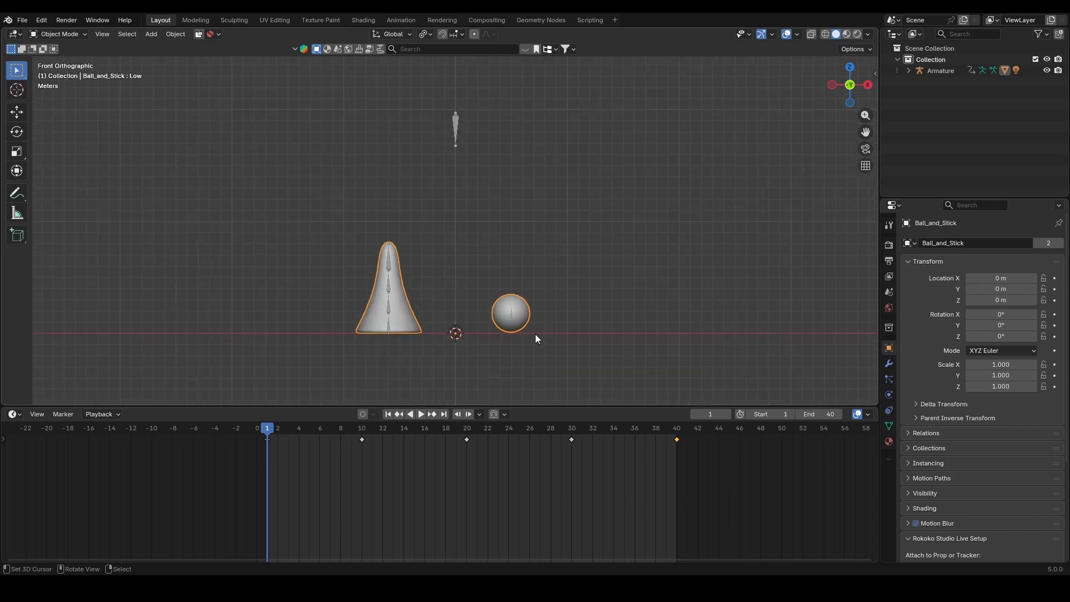
{"action": "middle_click_drag", "start_coordinate": [587, 349], "coordinate": [577, 320], "text": "shift"}
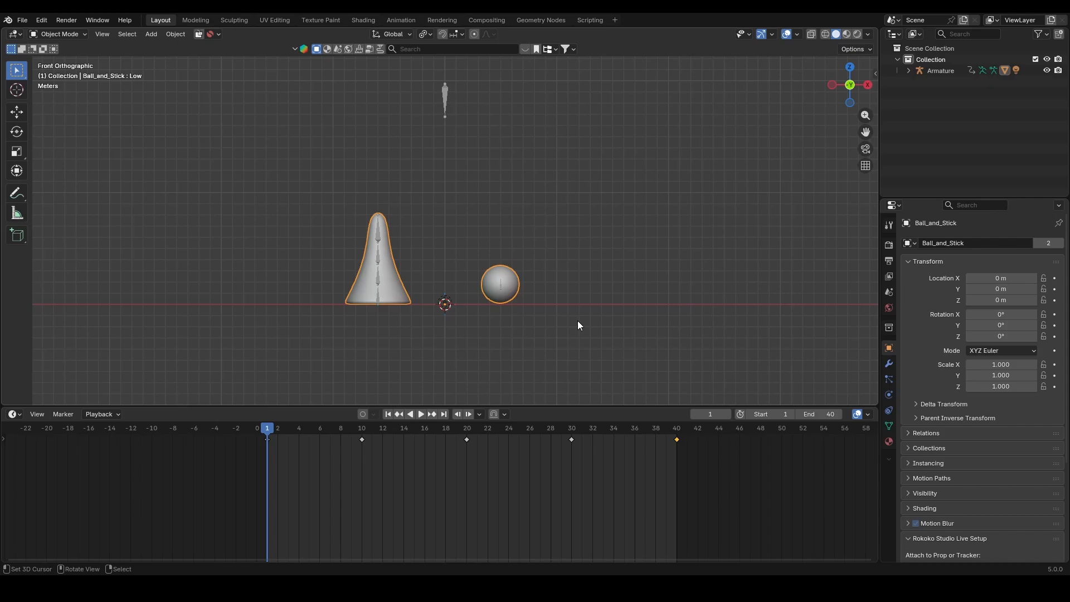
{"action": "mouse_move", "coordinate": [586, 350]}
{"action": "middle_mouse_down", "text": "shift"}
{"action": "mouse_move", "coordinate": [595, 364]}
{"action": "mouse_move", "coordinate": [594, 347]}
{"action": "middle_mouse_up", "text": "shift"}
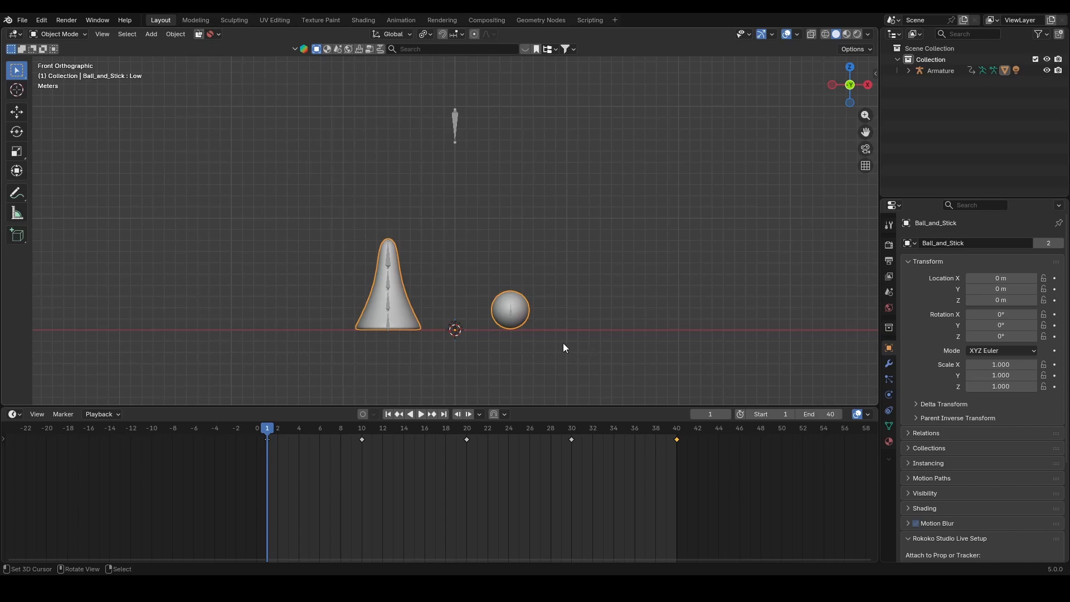
{"action": "scroll", "coordinate": [552, 354], "scroll_direction": "up", "scroll_amount": 2}
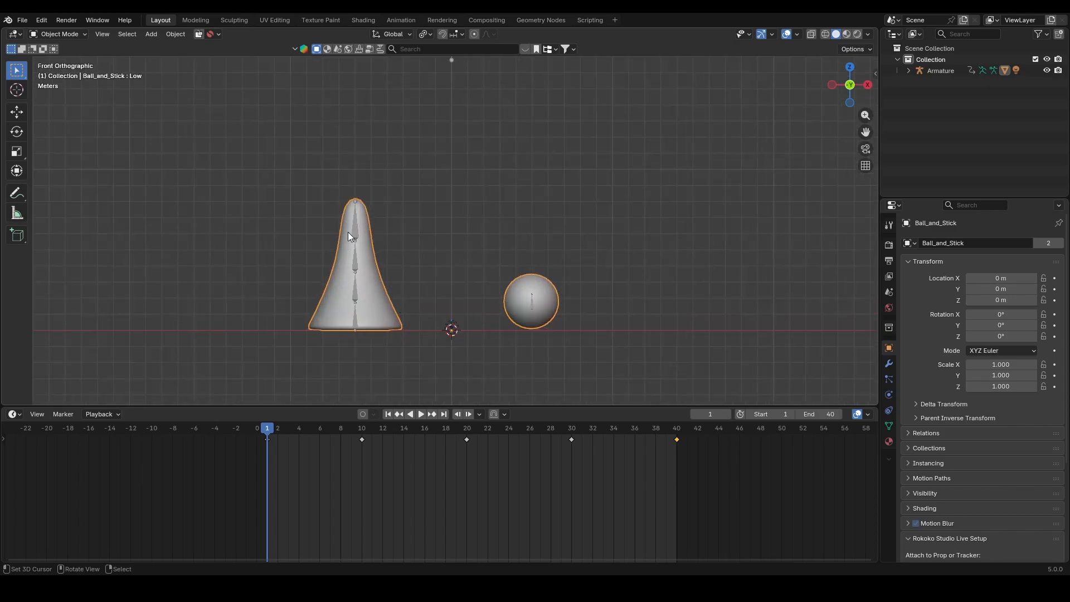
{"action": "scroll", "coordinate": [368, 229], "scroll_direction": "down", "scroll_amount": 2}
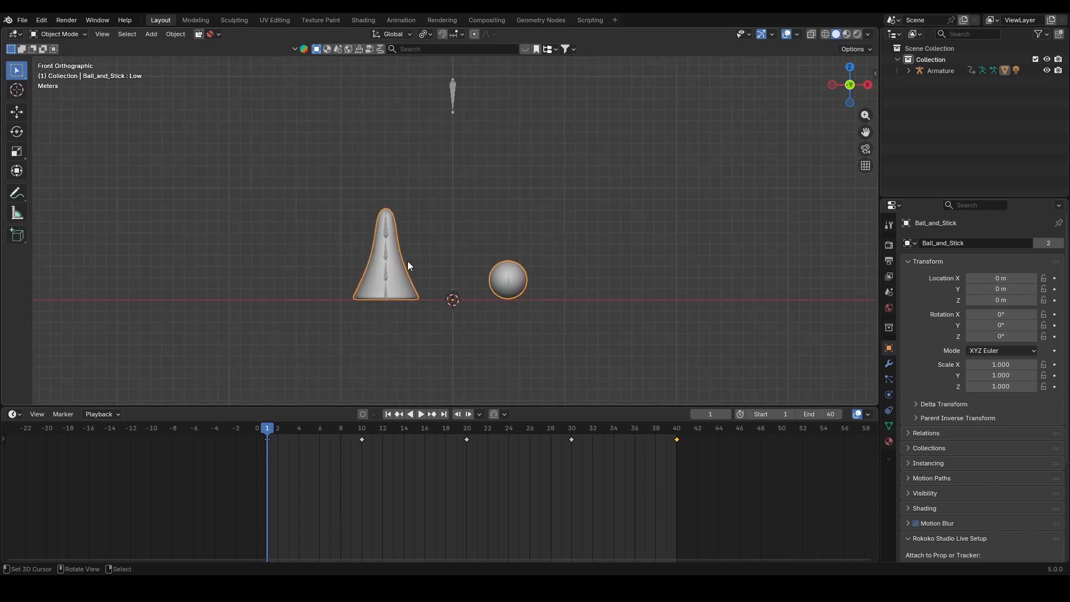
{"action": "scroll", "coordinate": [513, 259], "scroll_direction": "up", "scroll_amount": 2}
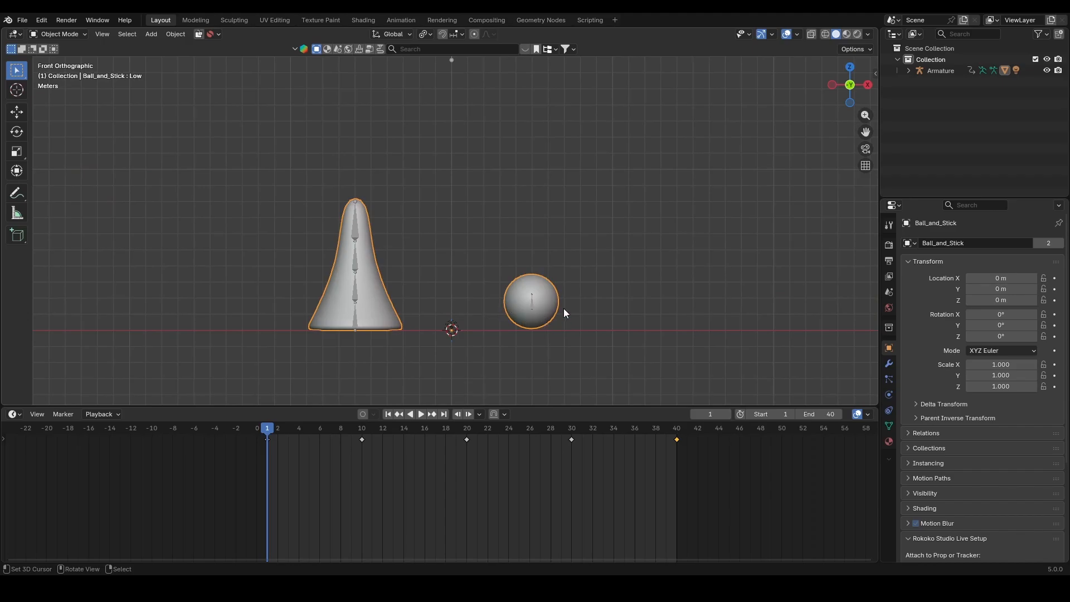
{"action": "scroll", "coordinate": [563, 290], "scroll_direction": "down", "scroll_amount": 2}
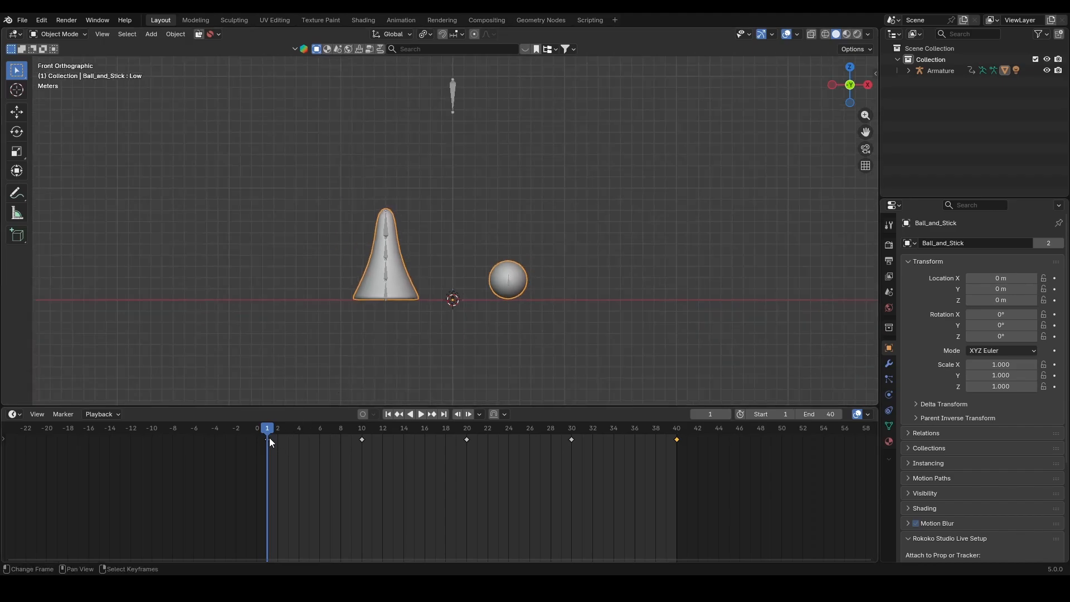
Step: Scrub the animation to frame 28 and inspect the armature and the Ball_and_Stick mesh in their deformed pose
{"action": "left_click_drag", "start_coordinate": [269, 437], "coordinate": [585, 501]}
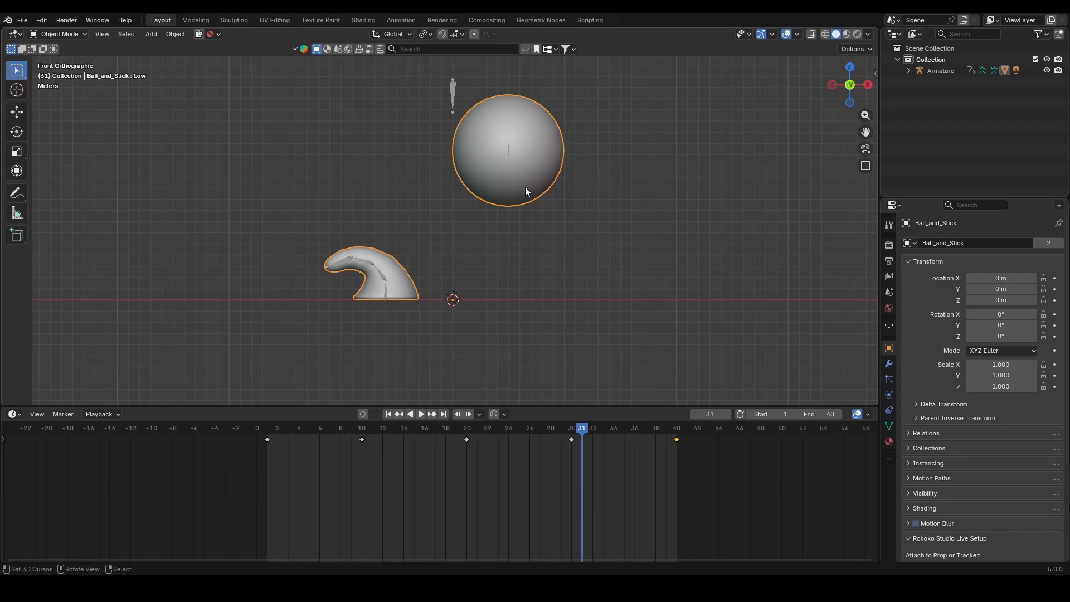
{"action": "left_click", "coordinate": [551, 452]}
{"action": "left_click", "coordinate": [385, 278]}
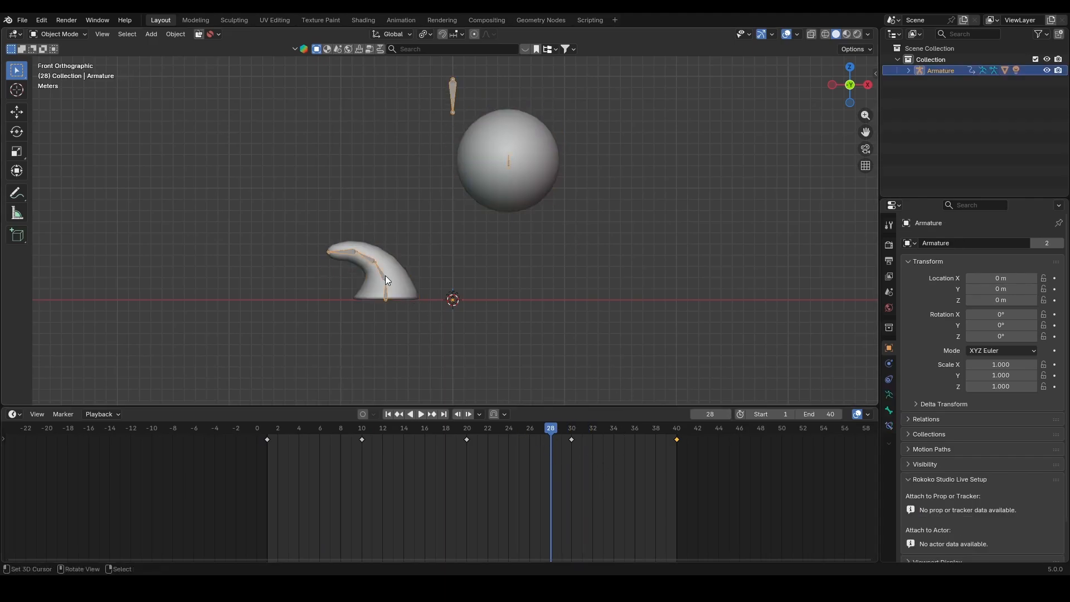
{"action": "left_click", "coordinate": [404, 294]}
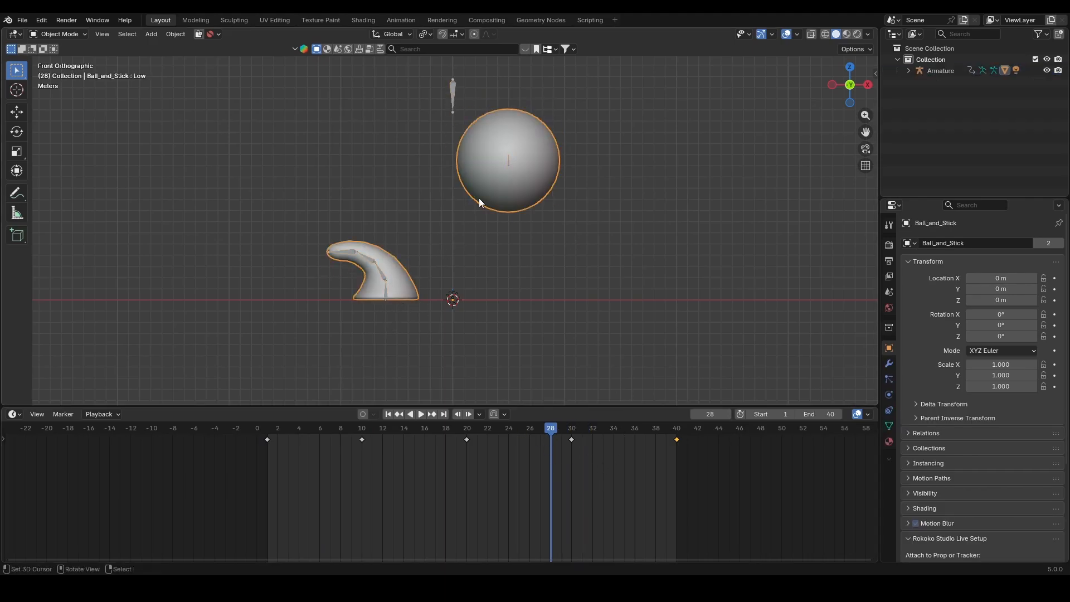
{"action": "scroll", "coordinate": [515, 225], "scroll_direction": "down", "scroll_amount": 1}
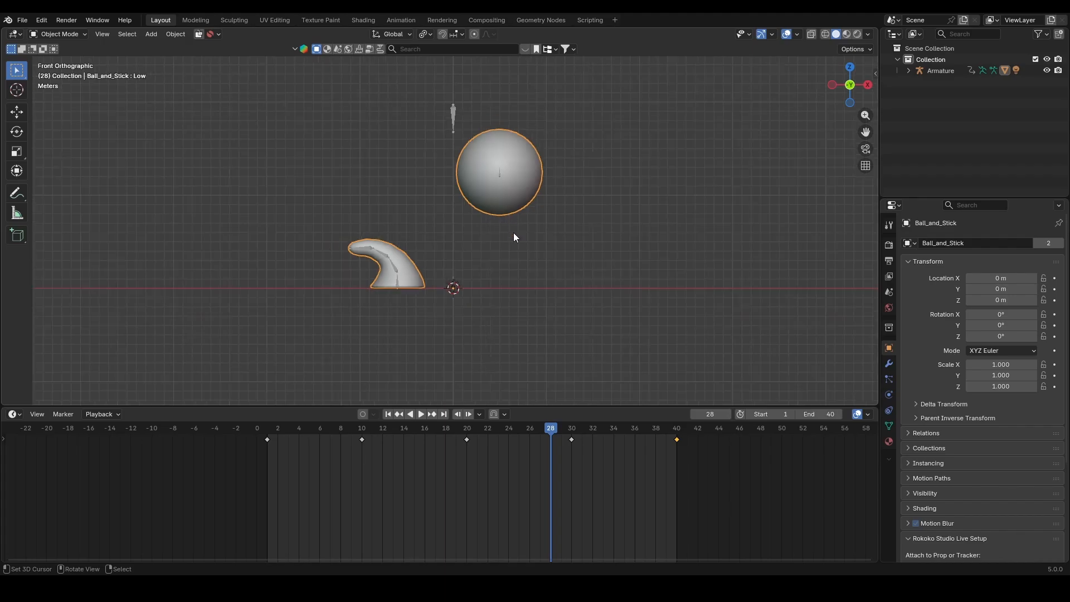
{"action": "left_click", "coordinate": [387, 259]}
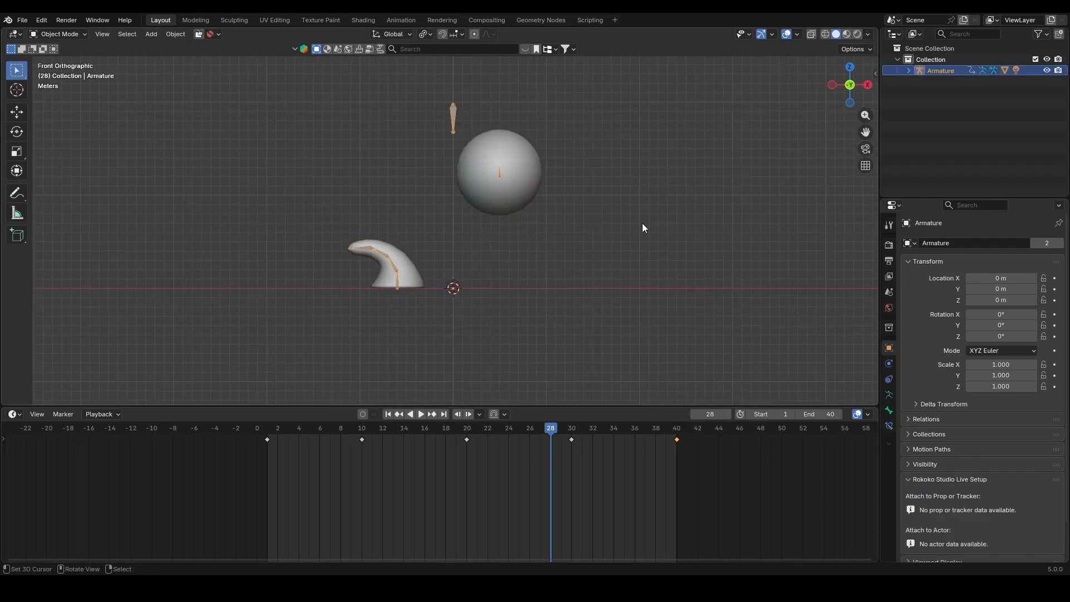
Step: Show the Ball_and_Stick mesh's material settings, display the viewport in Material Preview shading, and deselect everything in front view
{"action": "left_click", "coordinate": [384, 286]}
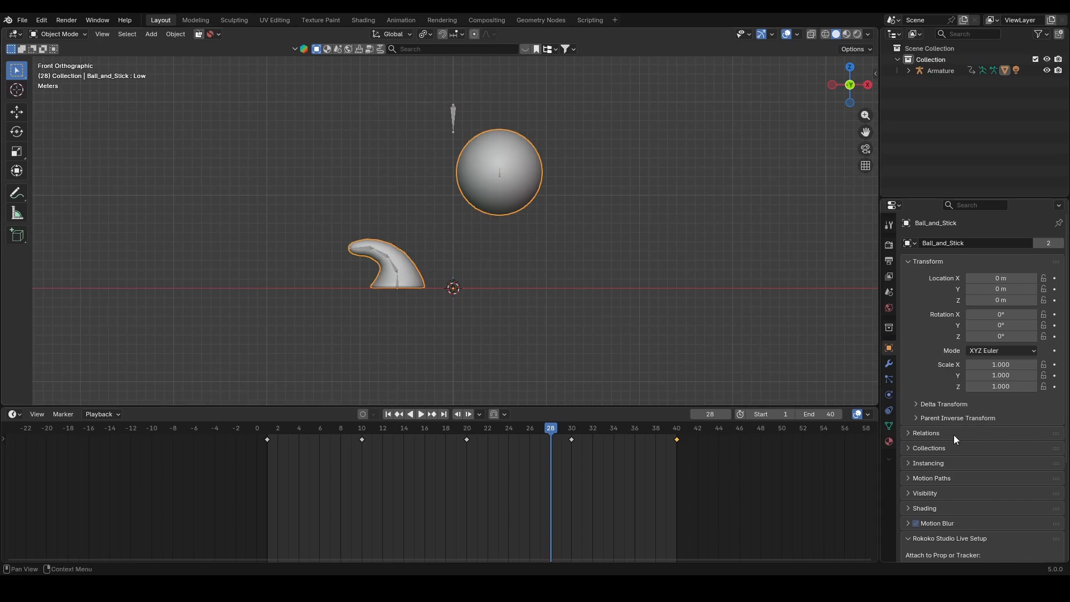
{"action": "left_click", "coordinate": [888, 445]}
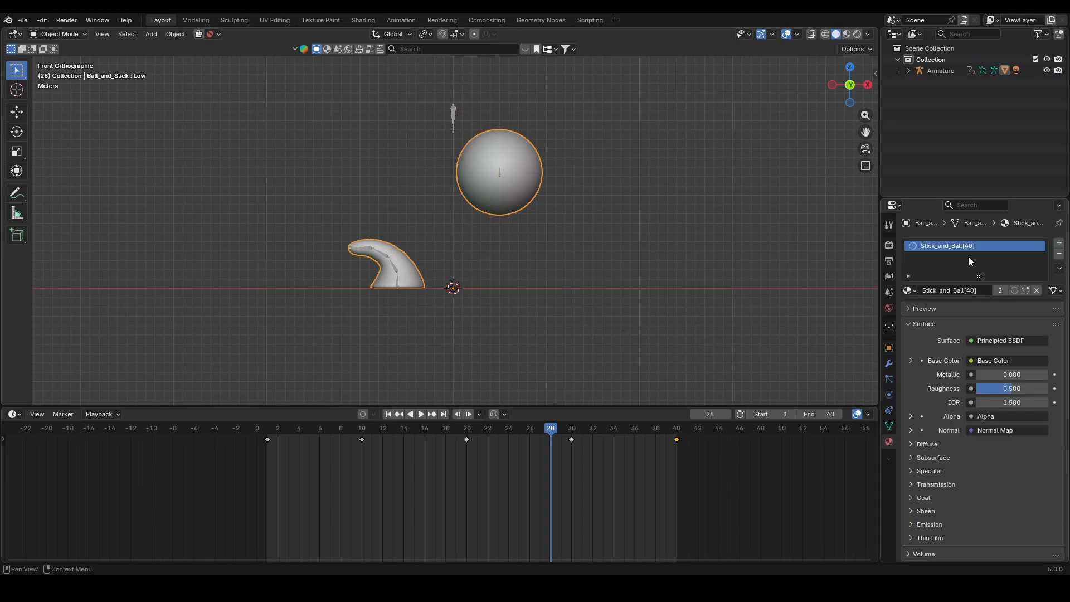
{"action": "left_click", "coordinate": [844, 34]}
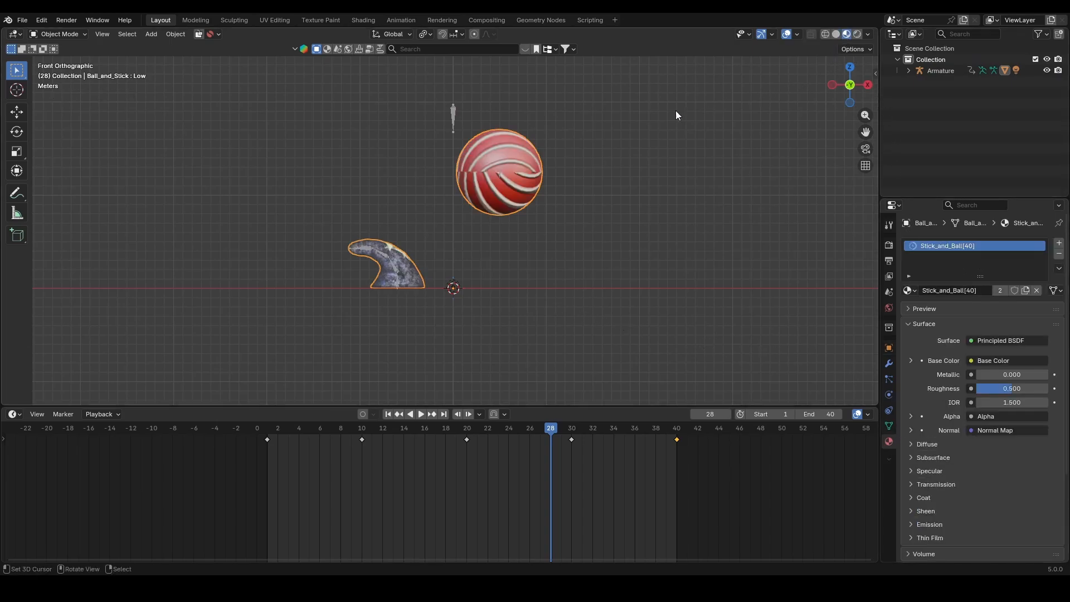
{"action": "mouse_move", "coordinate": [510, 265]}
{"action": "middle_mouse_down"}
{"action": "mouse_move", "coordinate": [526, 276]}
{"action": "mouse_move", "coordinate": [512, 287]}
{"action": "middle_mouse_up"}
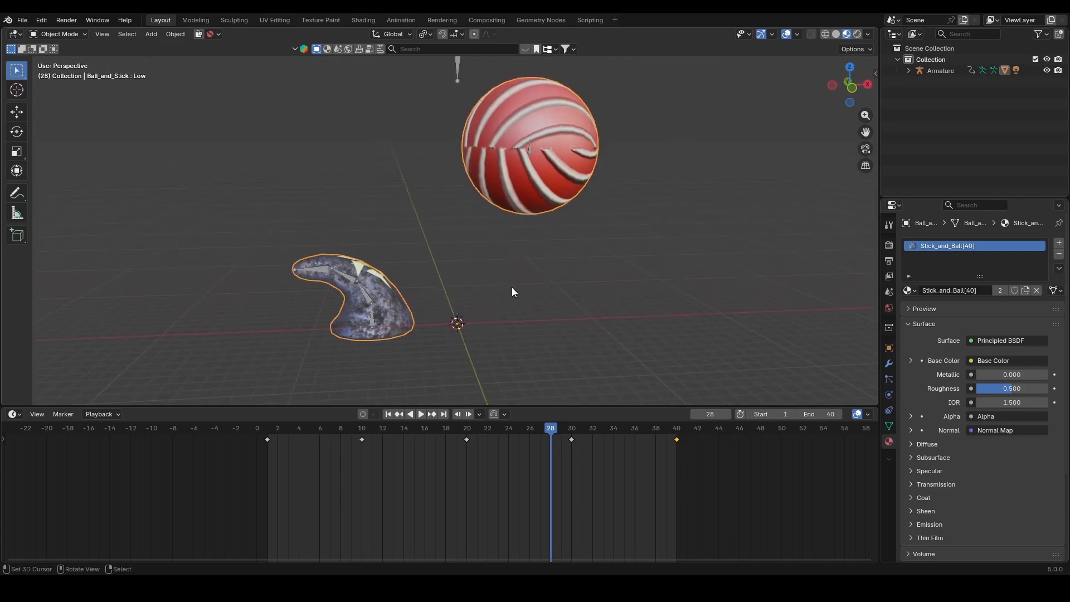
{"action": "key", "text": "alt+a"}
{"action": "key", "text": "KP_1"}
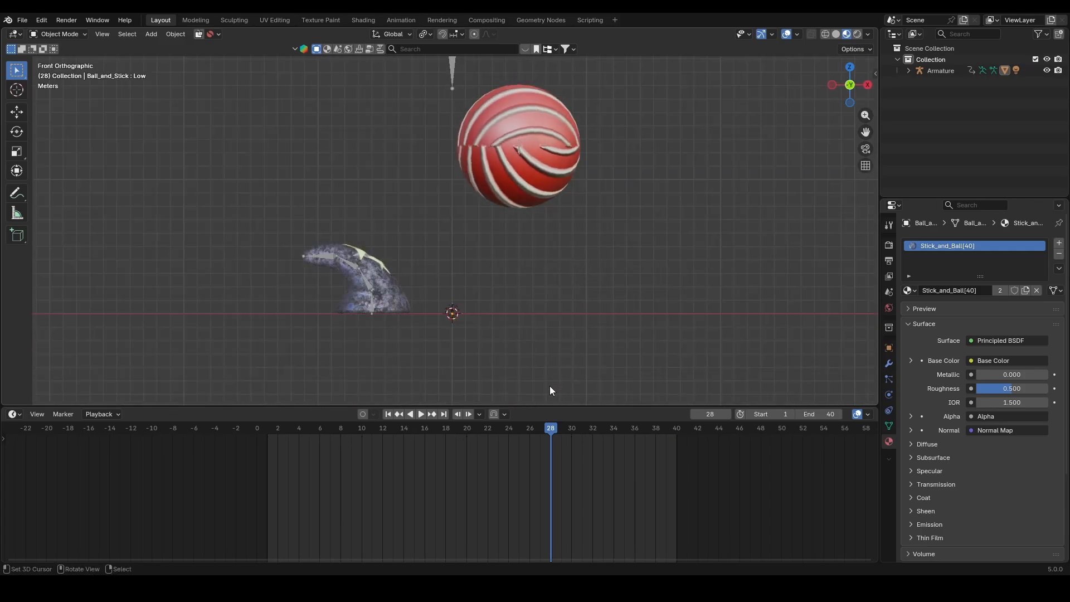
Step: Return the animation to frame 1 and select the Ball_and_Stick mesh together with the armature as the active object
{"action": "left_click_drag", "start_coordinate": [549, 429], "coordinate": [269, 457]}
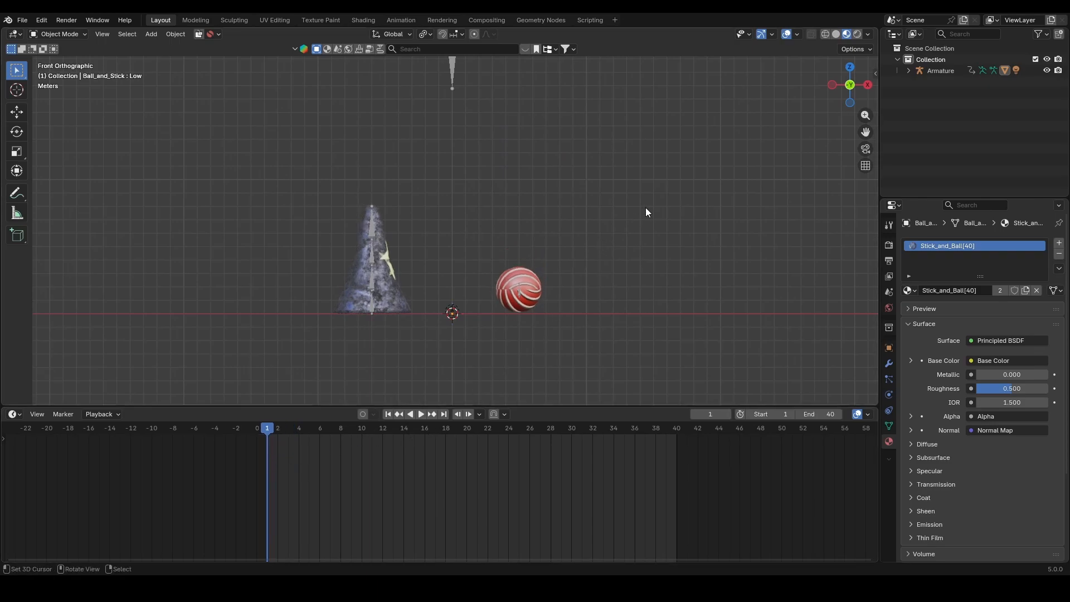
{"action": "left_click", "coordinate": [402, 287]}
{"action": "scroll", "coordinate": [403, 287], "scroll_direction": "up", "scroll_amount": 2}
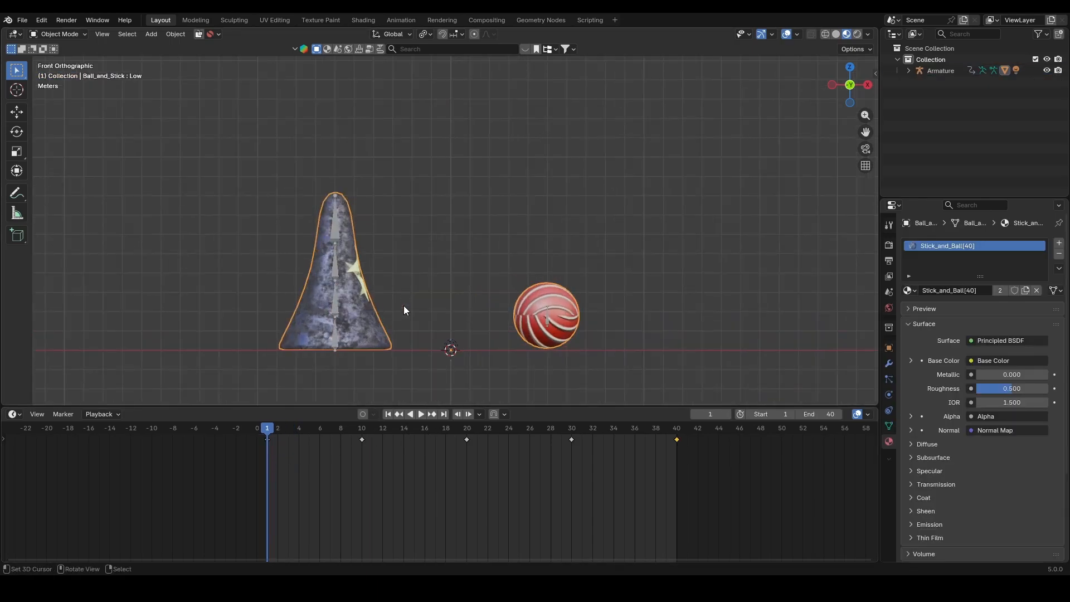
{"action": "middle_click_drag", "start_coordinate": [403, 307], "coordinate": [427, 269], "text": "shift"}
{"action": "left_click", "coordinate": [360, 268]}
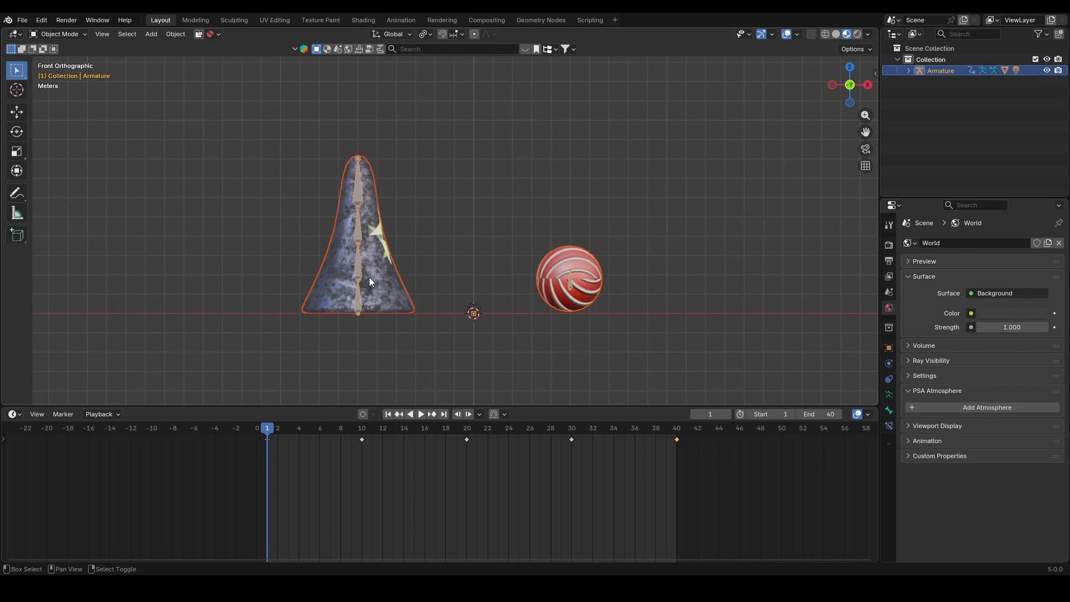
Step: Start an IMVU Cal3D export of the selection and set the export scale to 100
{"action": "left_click", "coordinate": [22, 21]}
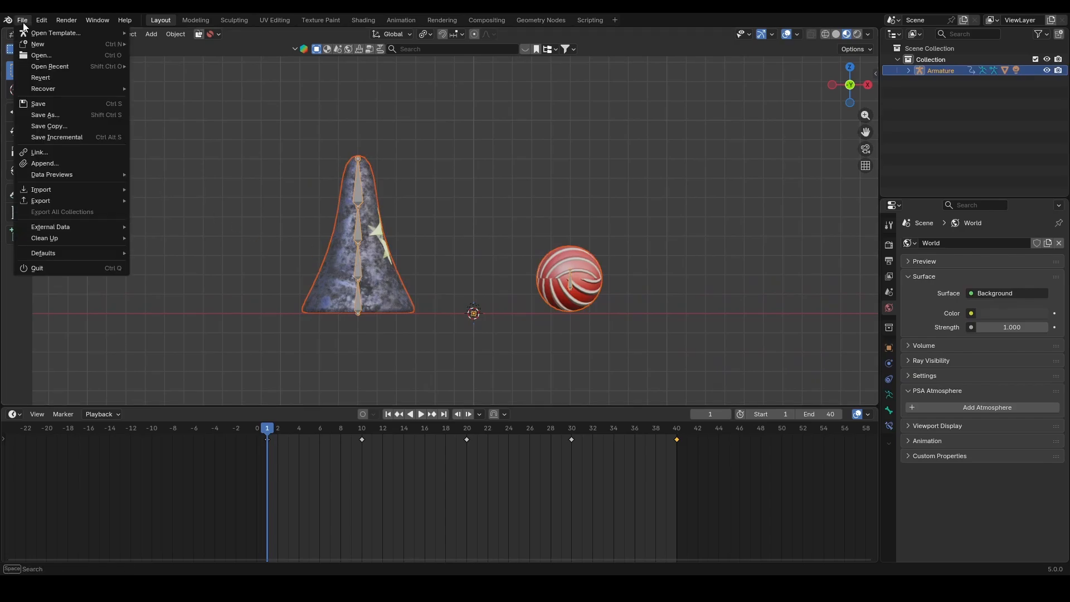
{"action": "mouse_move", "coordinate": [58, 198]}
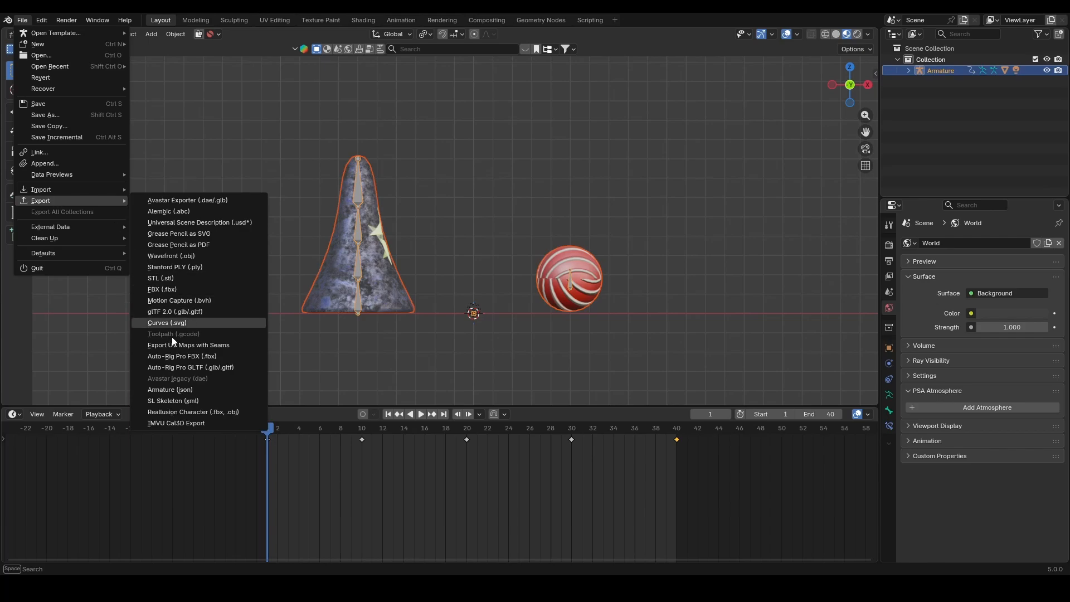
{"action": "left_click", "coordinate": [198, 421]}
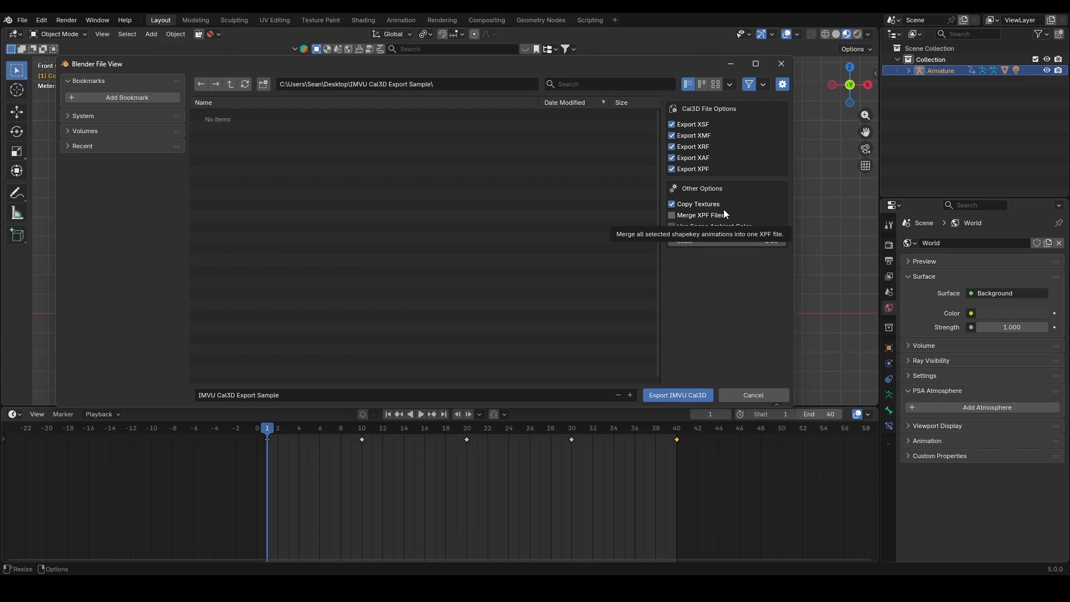
{"action": "left_click", "coordinate": [729, 241]}
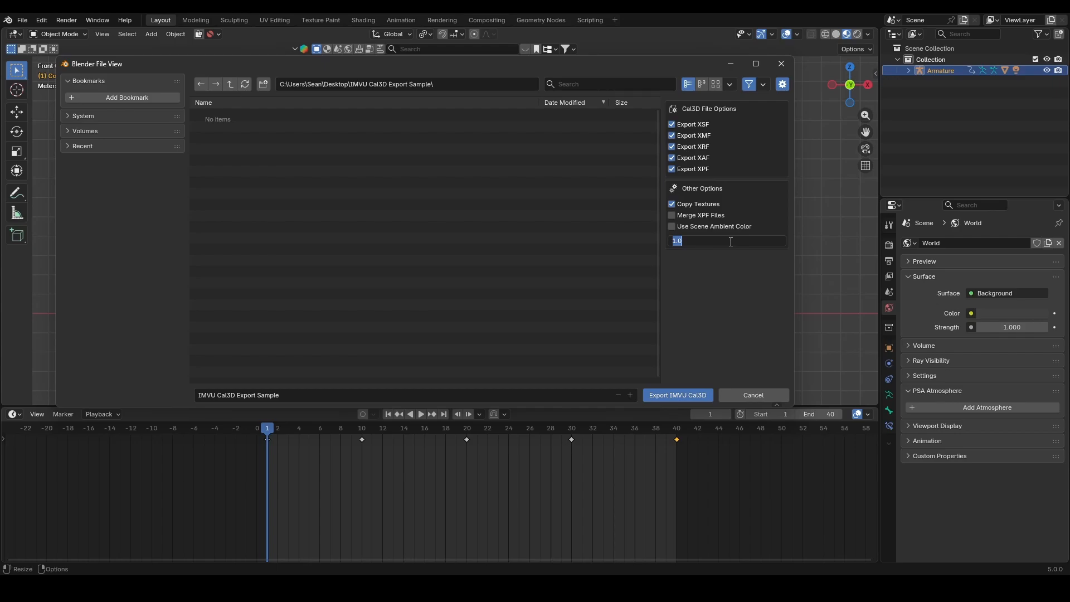
{"action": "type", "text": "100"}
{"action": "key", "text": "Return"}
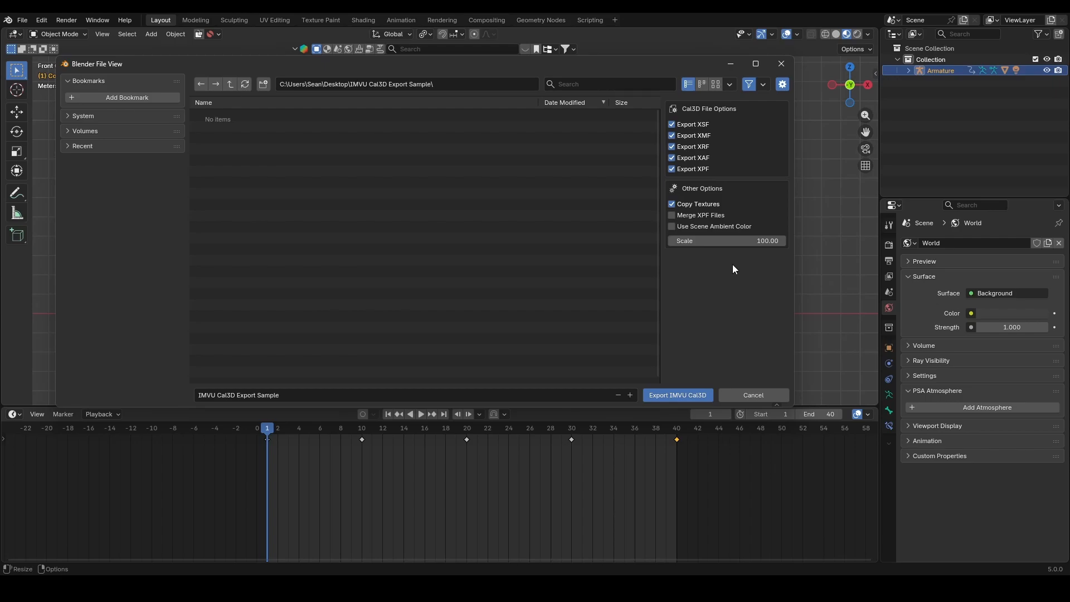
Step: Name the export "Ball and stick" and export the Cal3D files to the IMVU Cal3D Export Sample folder
{"action": "left_click", "coordinate": [357, 392]}
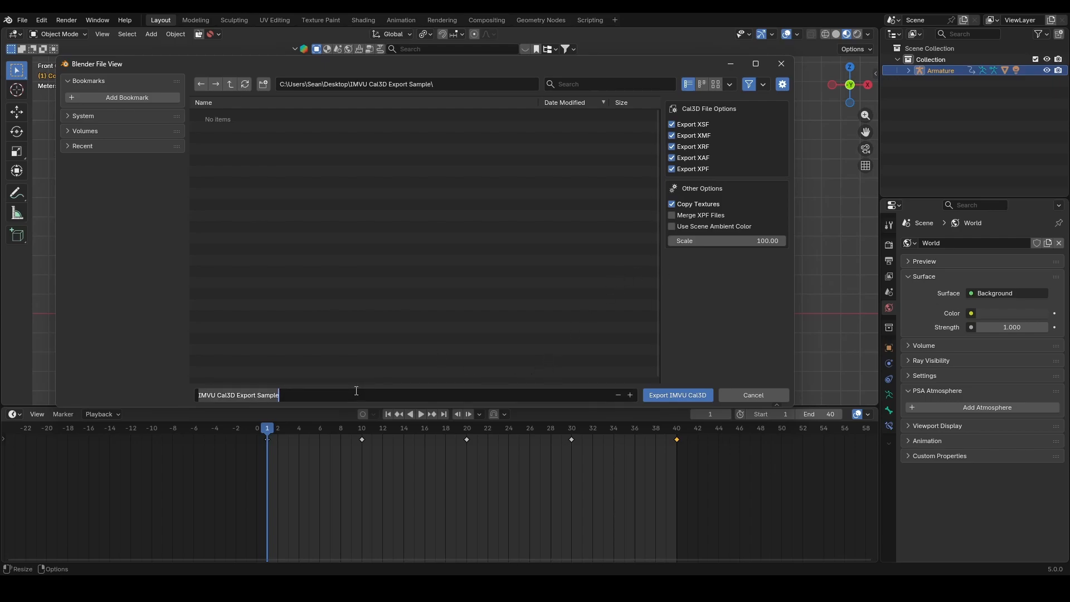
{"action": "key", "text": "BackSpace"}
{"action": "type", "text": "Ball"}
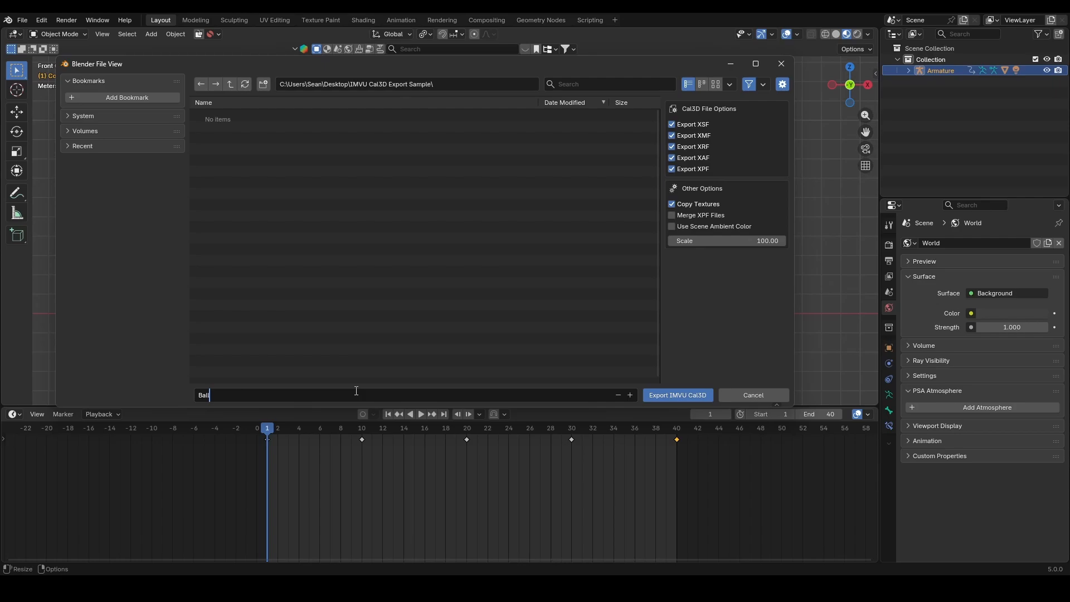
{"action": "type", "text": " and stick"}
{"action": "left_click", "coordinate": [678, 392]}
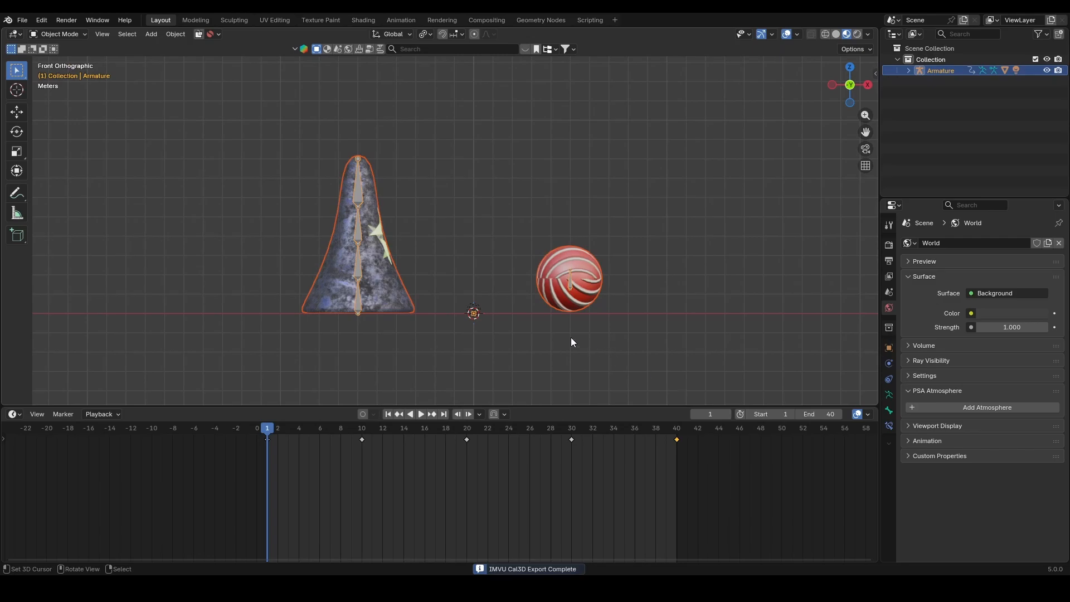
{"action": "middle_click_drag", "start_coordinate": [573, 342], "coordinate": [420, 321]}
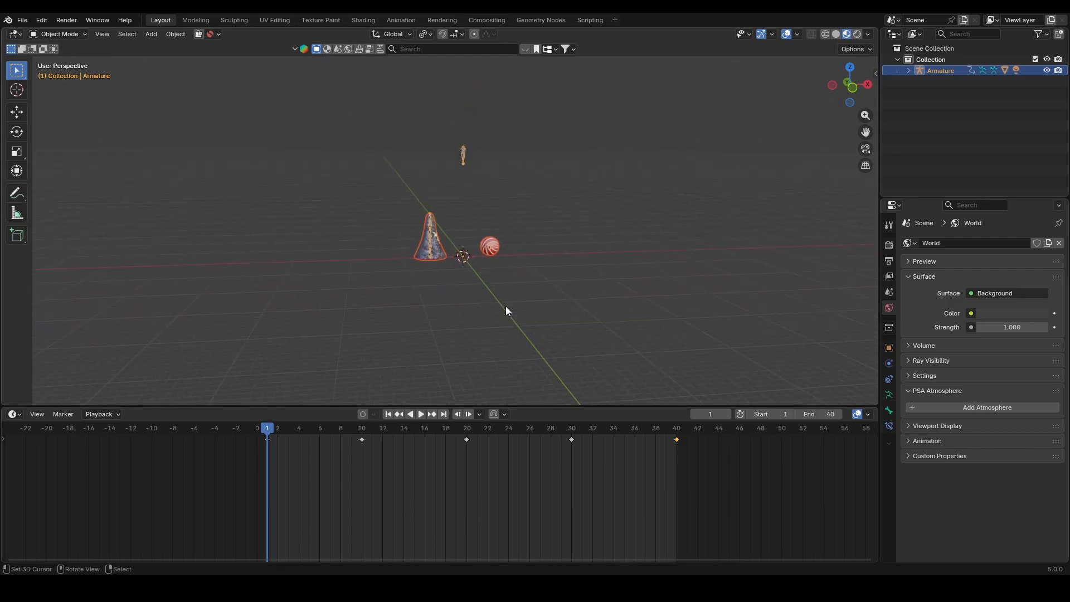
{"action": "scroll", "coordinate": [506, 321], "scroll_direction": "up", "scroll_amount": 2}
{"action": "mouse_move", "coordinate": [506, 321]}
{"action": "middle_mouse_down"}
{"action": "mouse_move", "coordinate": [505, 298]}
{"action": "mouse_move", "coordinate": [489, 322]}
{"action": "middle_mouse_up"}
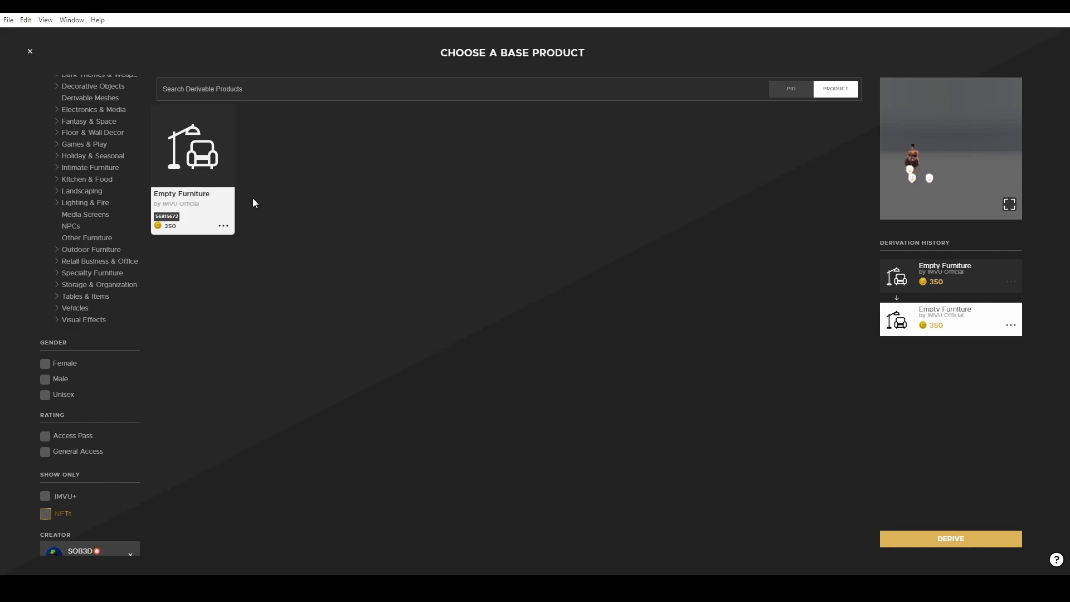
Step: Derive a new product from Empty Furniture and import all ten Ball and stick files from the IMVU Cal3D Export Sample folder
{"action": "left_click", "coordinate": [957, 538]}
{"action": "left_click", "coordinate": [42, 66]}
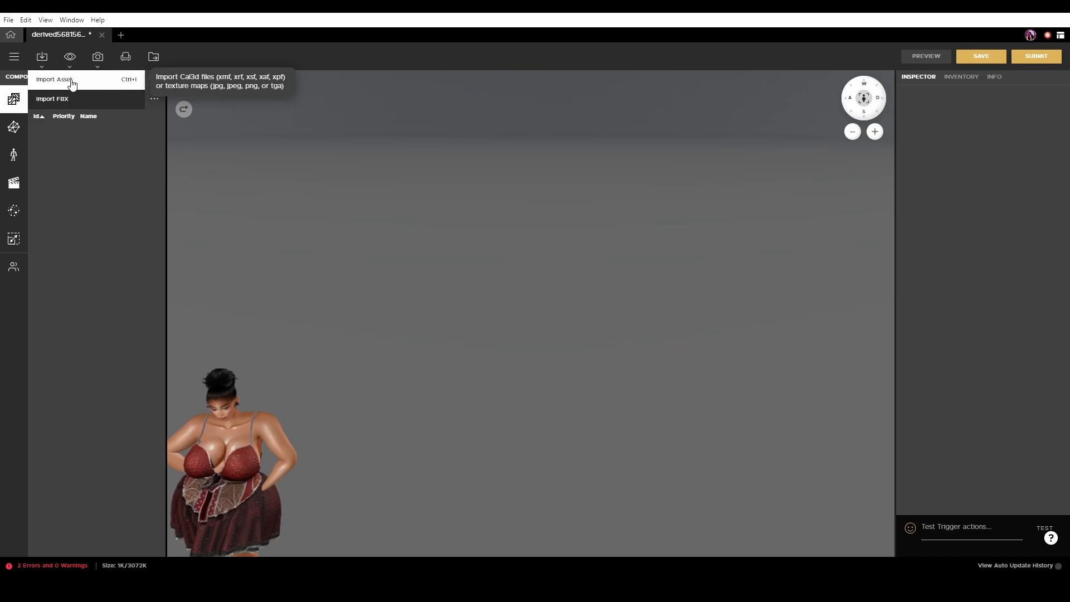
{"action": "left_click", "coordinate": [103, 84]}
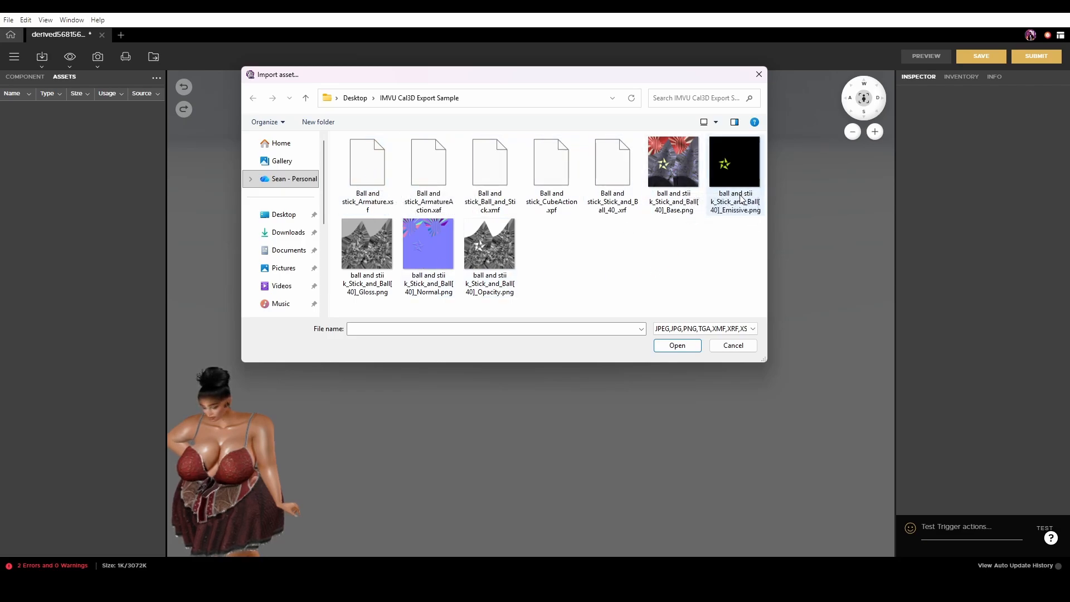
{"action": "left_click", "coordinate": [371, 192]}
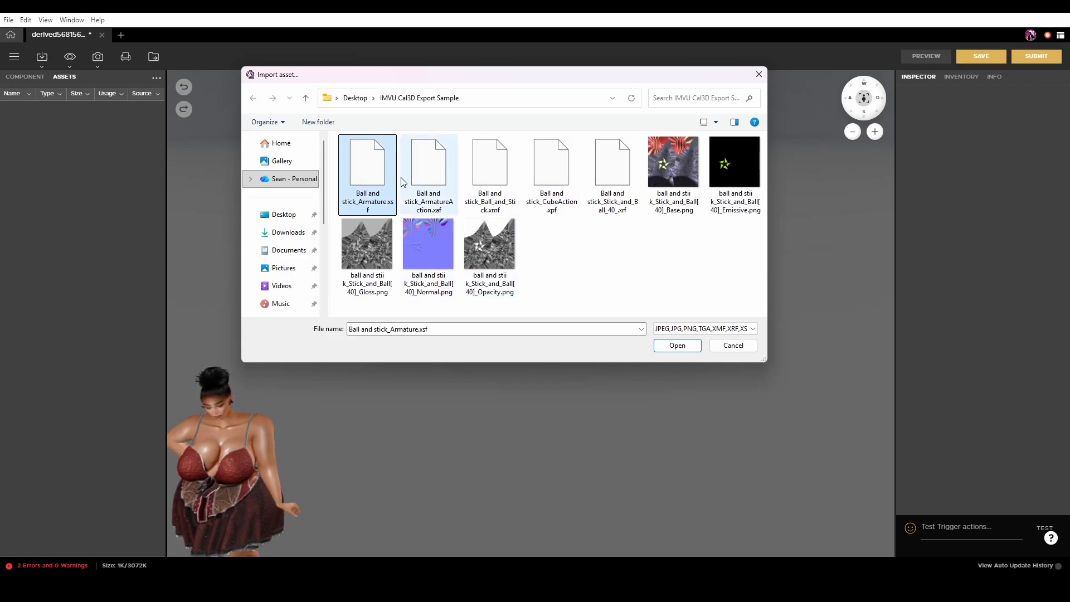
{"action": "left_click", "coordinate": [501, 258], "text": "shift"}
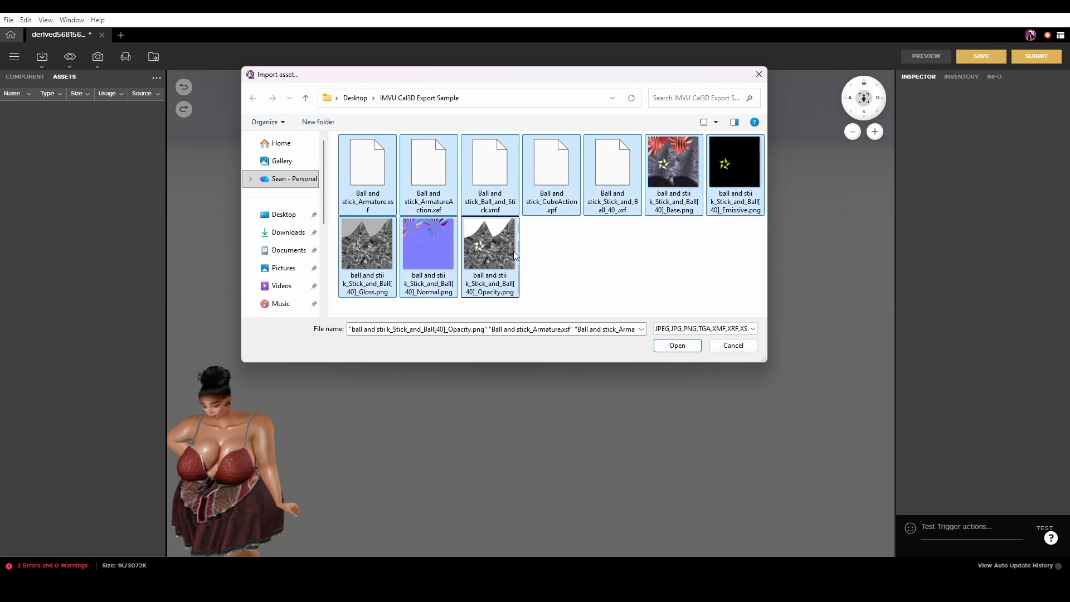
{"action": "left_click", "coordinate": [685, 345]}
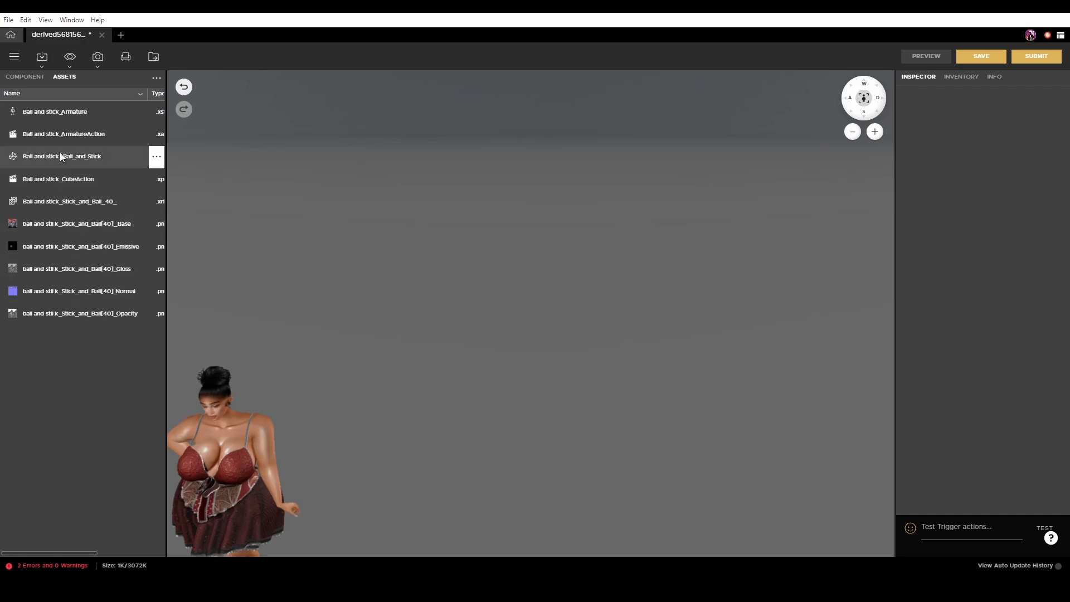
Step: Add a material slot named ballandstick and assign it the Ball and stick_Stick_and_Ball_40_.xrf asset
{"action": "left_click", "coordinate": [28, 76]}
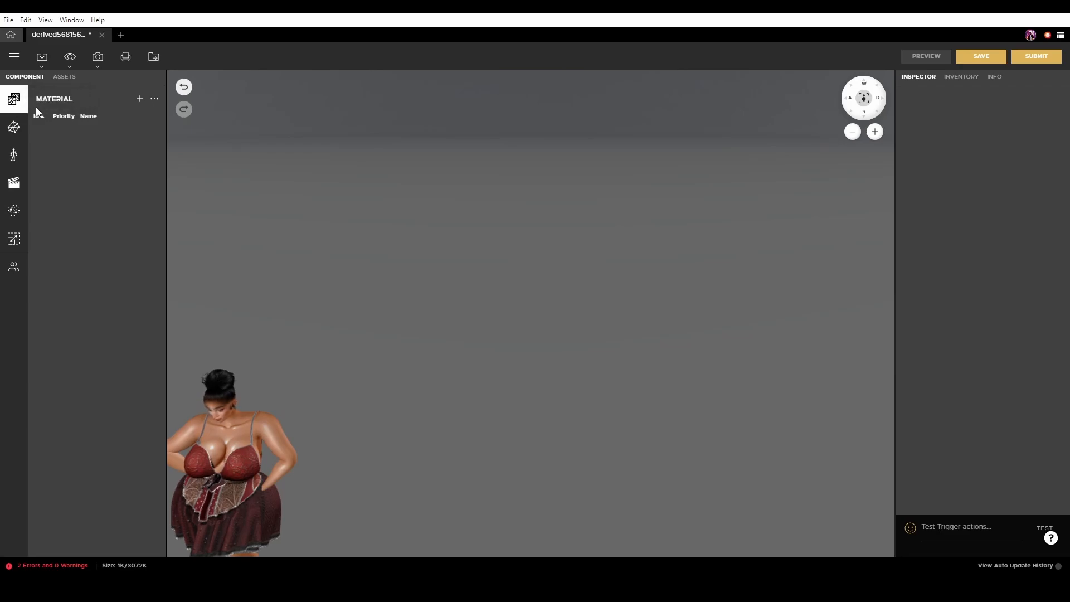
{"action": "left_click", "coordinate": [139, 99]}
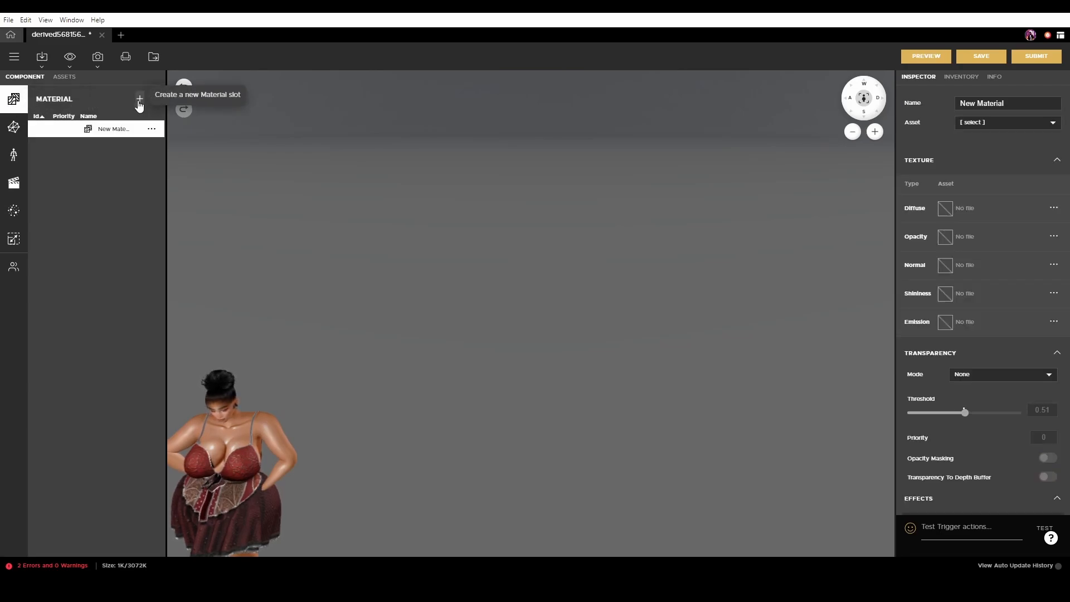
{"action": "left_click", "coordinate": [1021, 106]}
{"action": "triple_click", "coordinate": [1021, 108]}
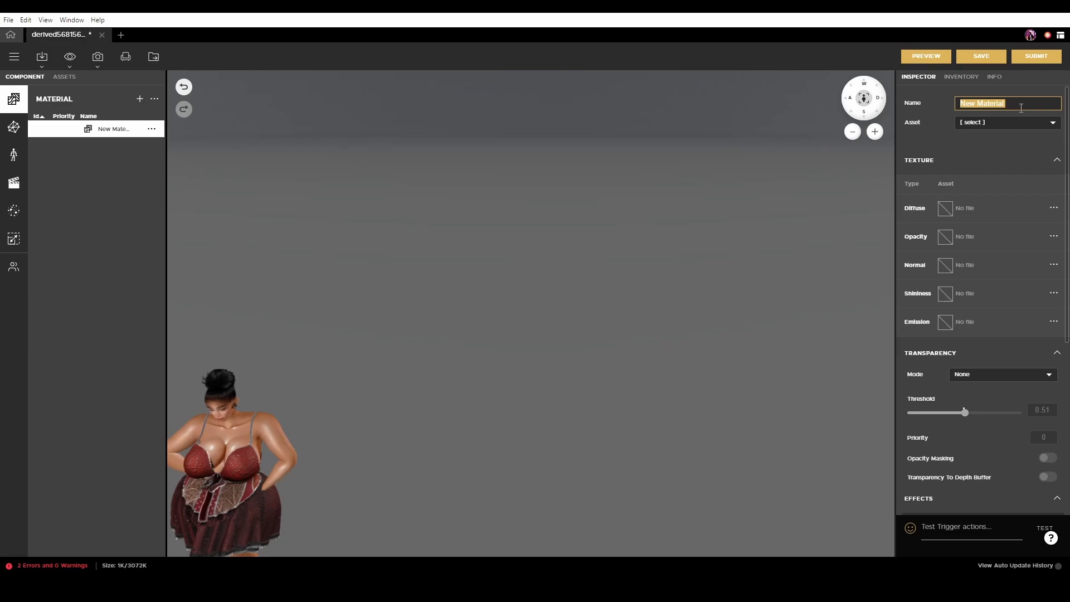
{"action": "type", "text": "ballandstick"}
{"action": "key", "text": "Return"}
{"action": "left_click", "coordinate": [976, 124]}
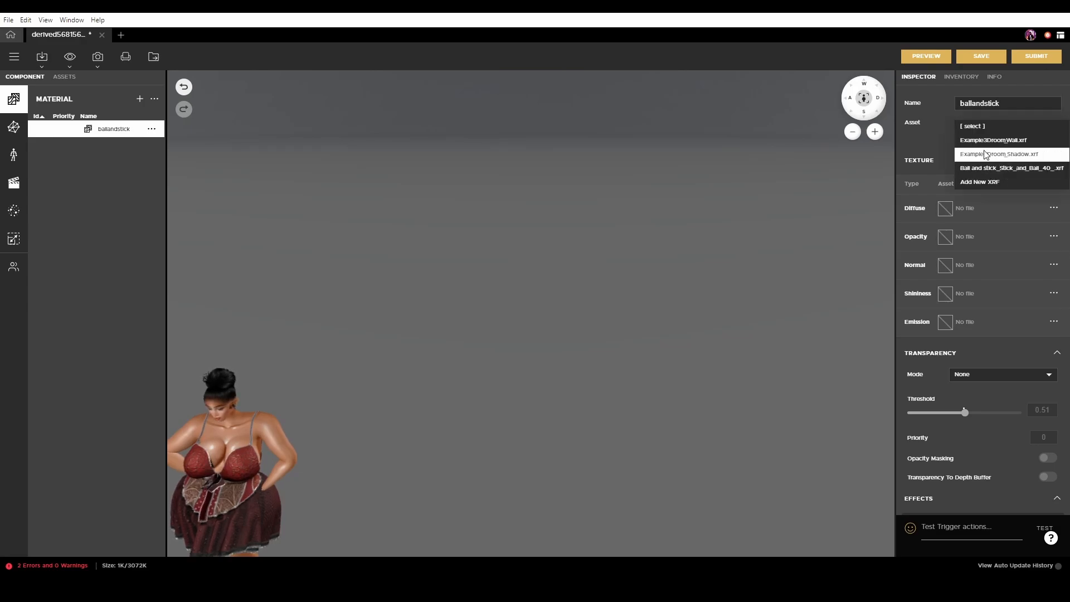
{"action": "left_click", "coordinate": [1021, 169]}
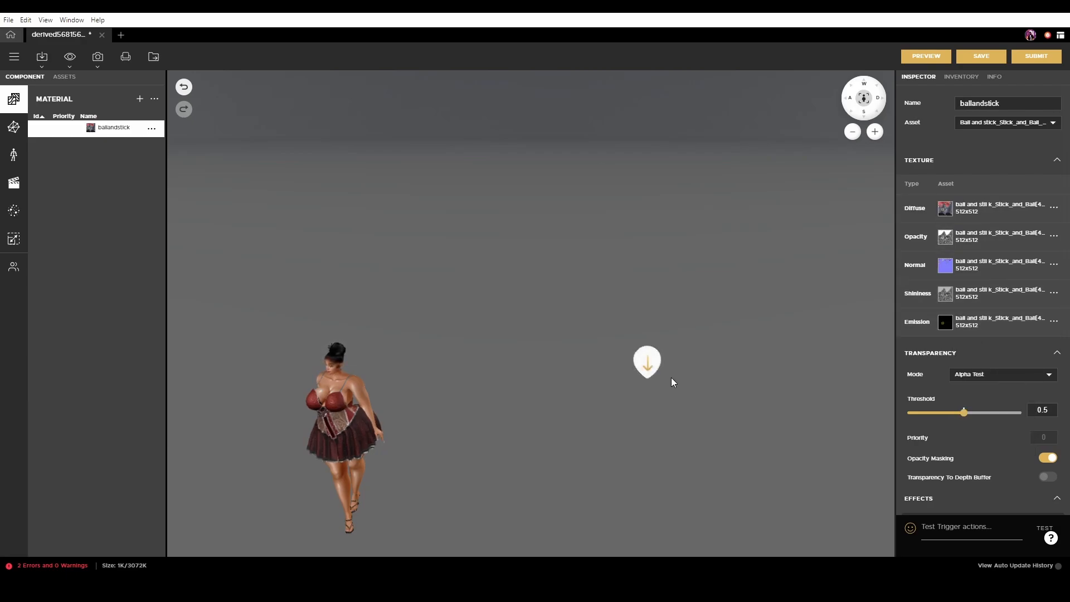
Step: Add a mesh slot named ballandstick and assign it the Ball and stick_Ball_and_Stick.xmf asset
{"action": "scroll", "coordinate": [672, 380], "scroll_direction": "up", "scroll_amount": 3}
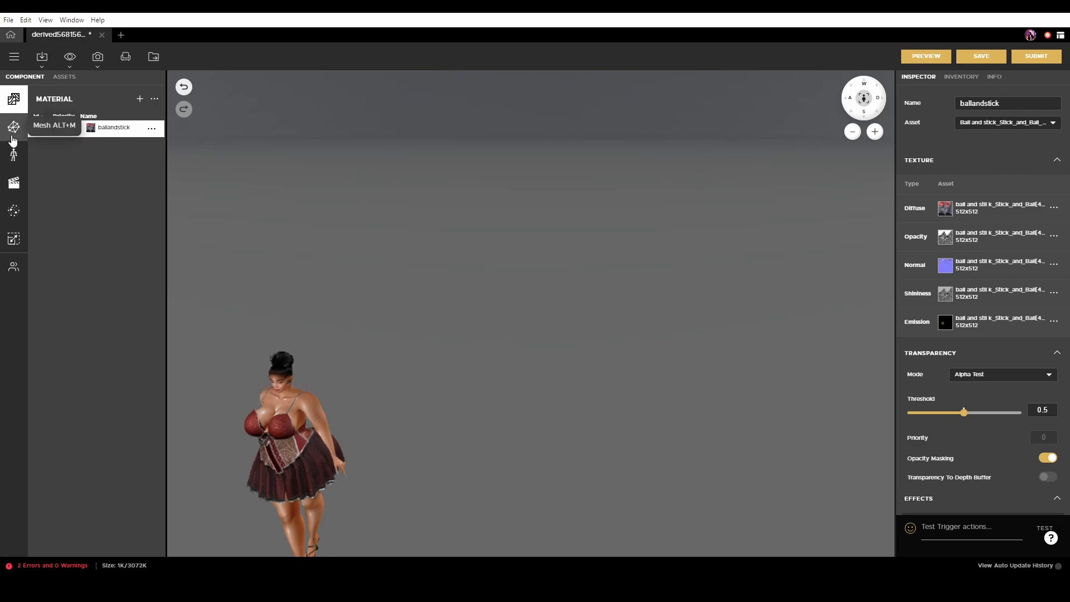
{"action": "left_click", "coordinate": [13, 128]}
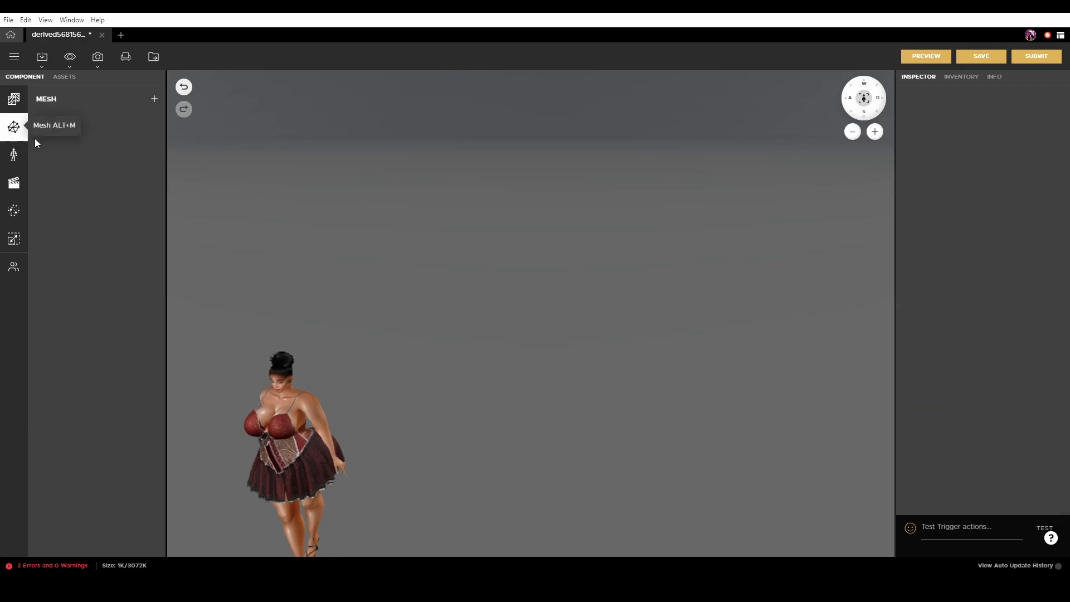
{"action": "left_click", "coordinate": [155, 99]}
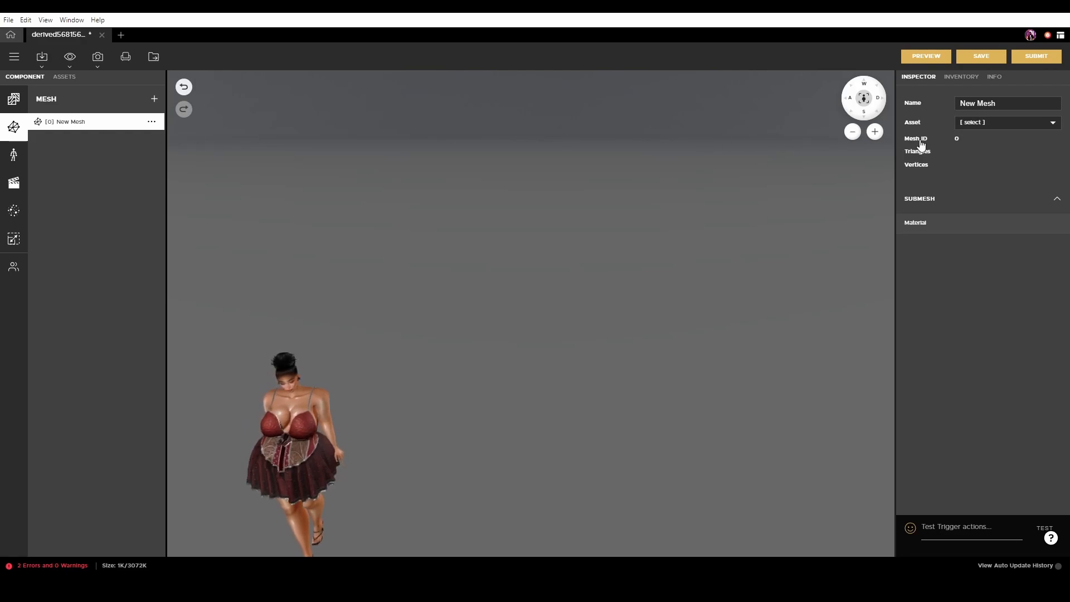
{"action": "left_click", "coordinate": [978, 124]}
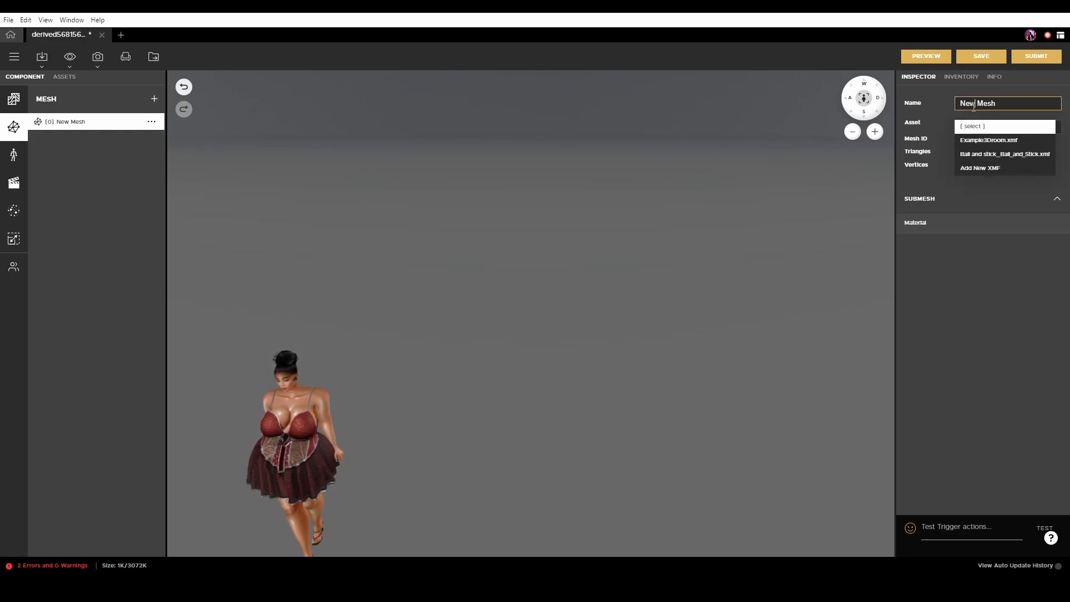
{"action": "left_click", "coordinate": [976, 103]}
{"action": "type", "text": "ballandstick"}
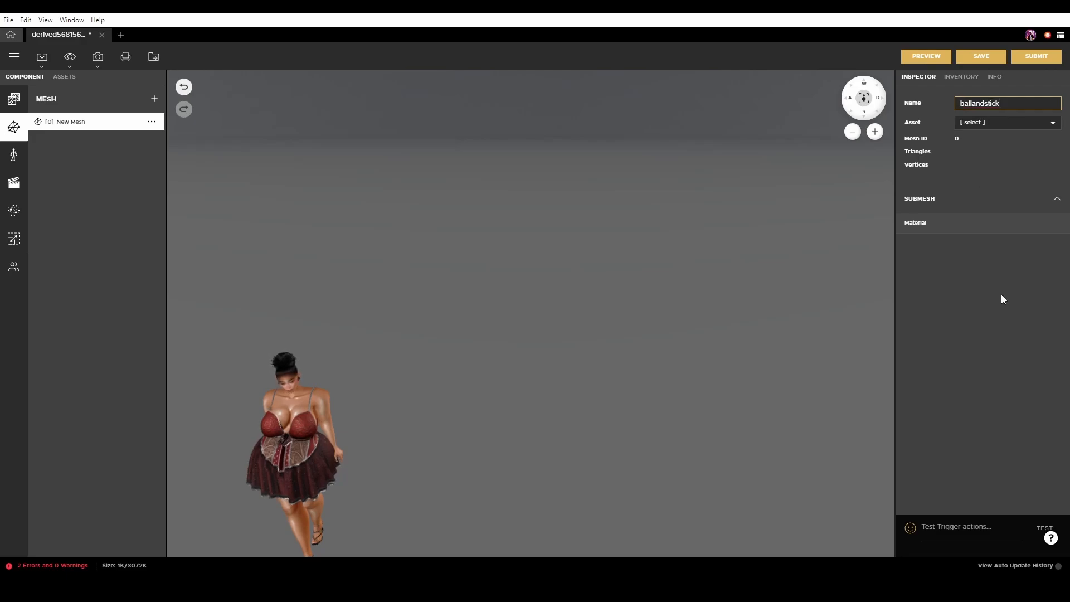
{"action": "left_click", "coordinate": [1001, 294]}
{"action": "left_click", "coordinate": [979, 122]}
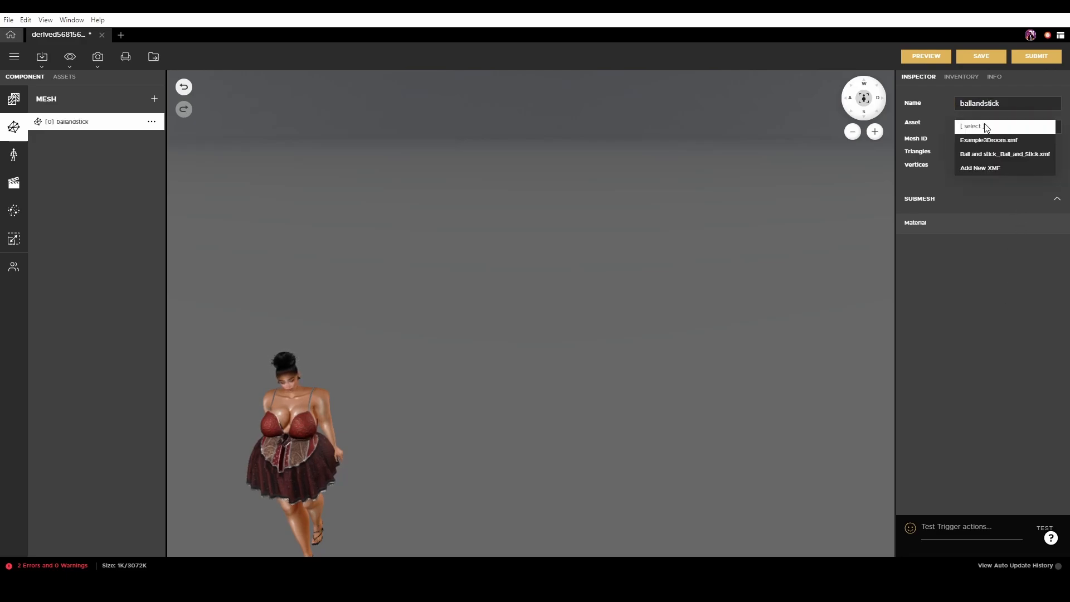
{"action": "left_click", "coordinate": [1012, 159]}
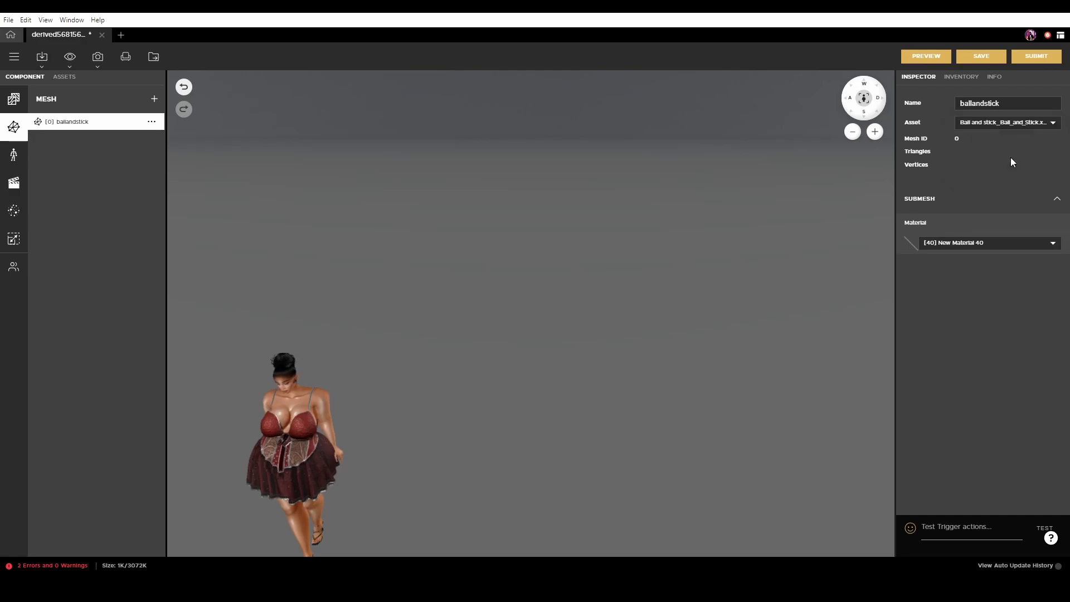
Step: Assign the ballandstick material to the mesh's submesh
{"action": "left_click", "coordinate": [964, 244]}
{"action": "left_click", "coordinate": [959, 285]}
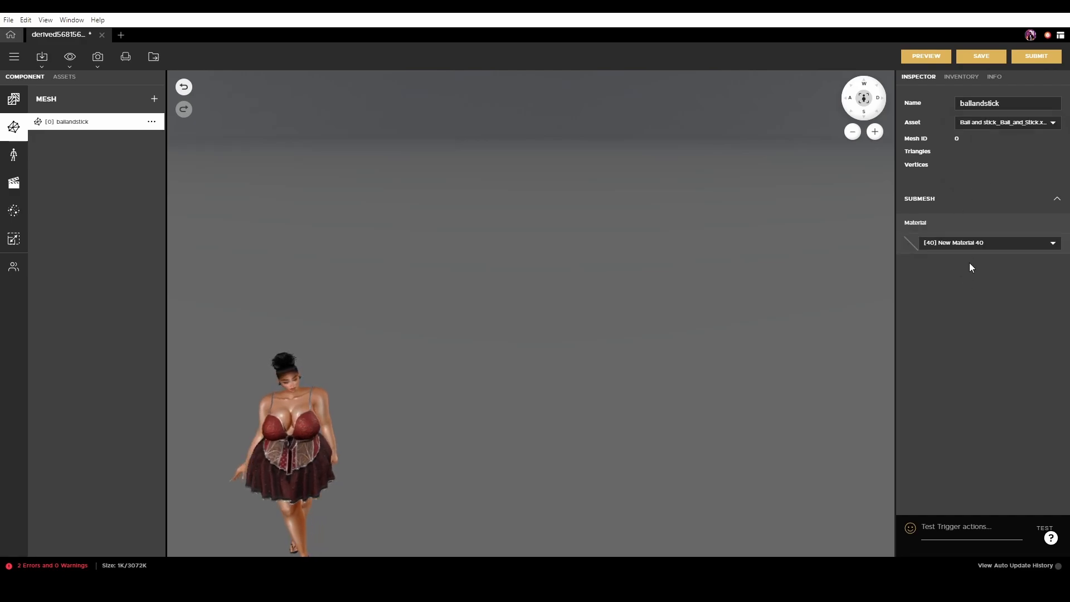
{"action": "left_click", "coordinate": [968, 246]}
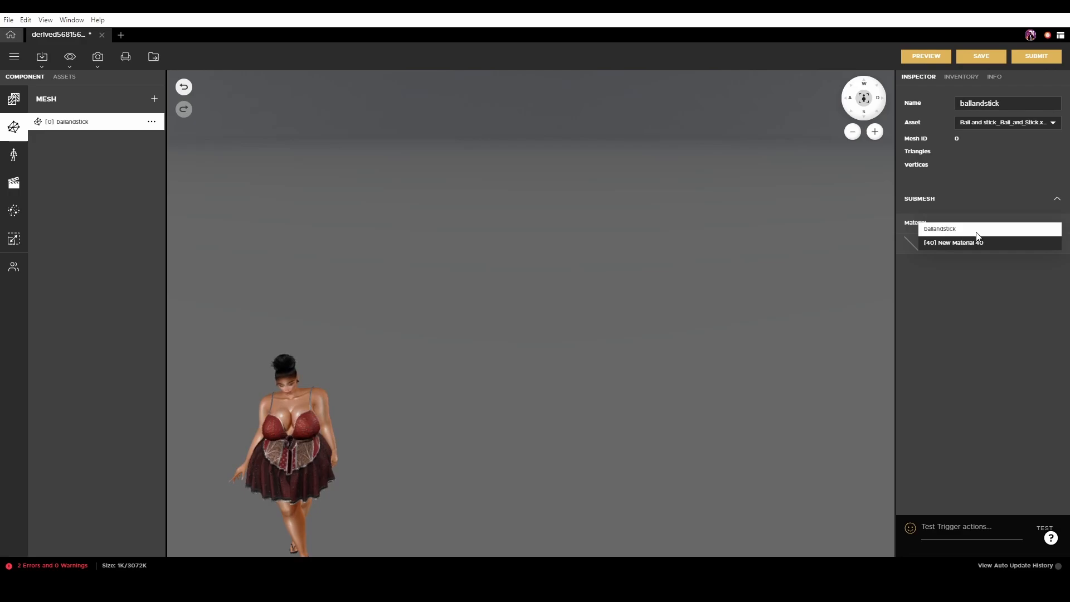
{"action": "left_click", "coordinate": [970, 229]}
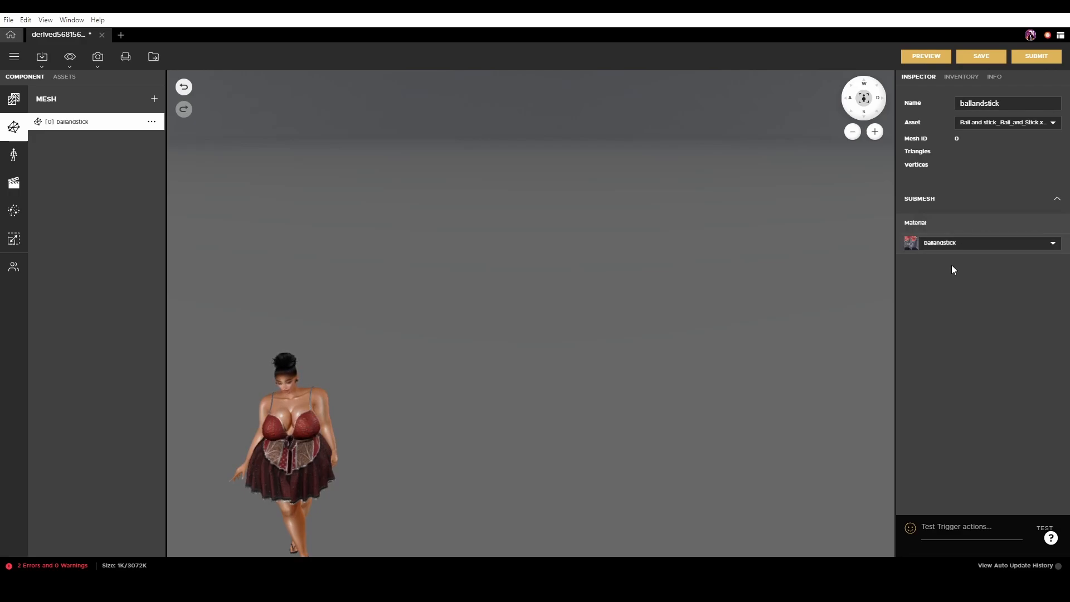
Step: Set the skeleton asset to Ball and stick_Armature.xsf and keep its placement at Floor 01
{"action": "left_click", "coordinate": [14, 154]}
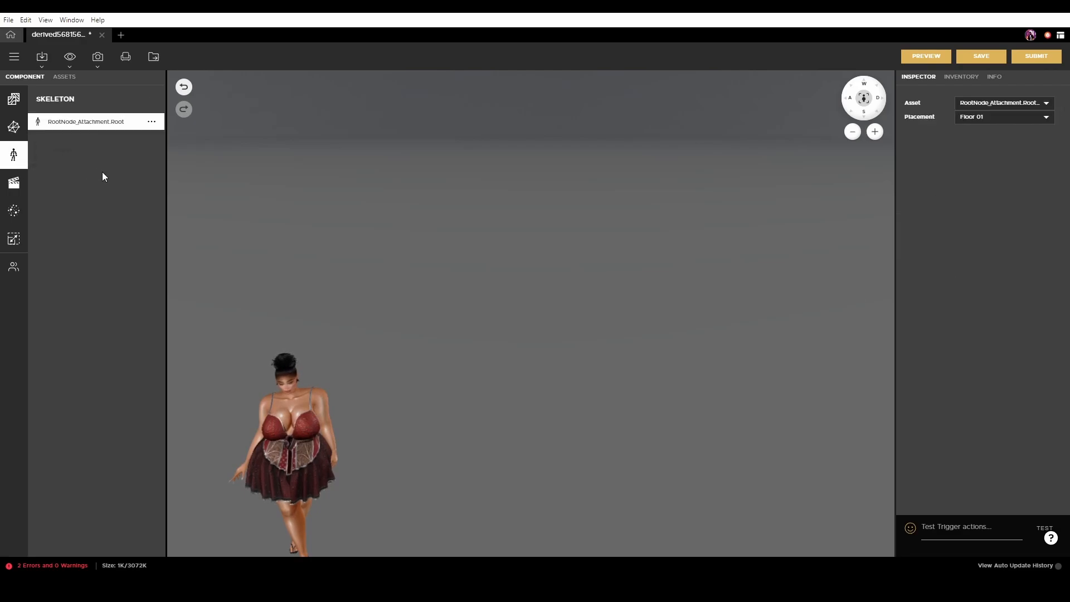
{"action": "left_click", "coordinate": [980, 103]}
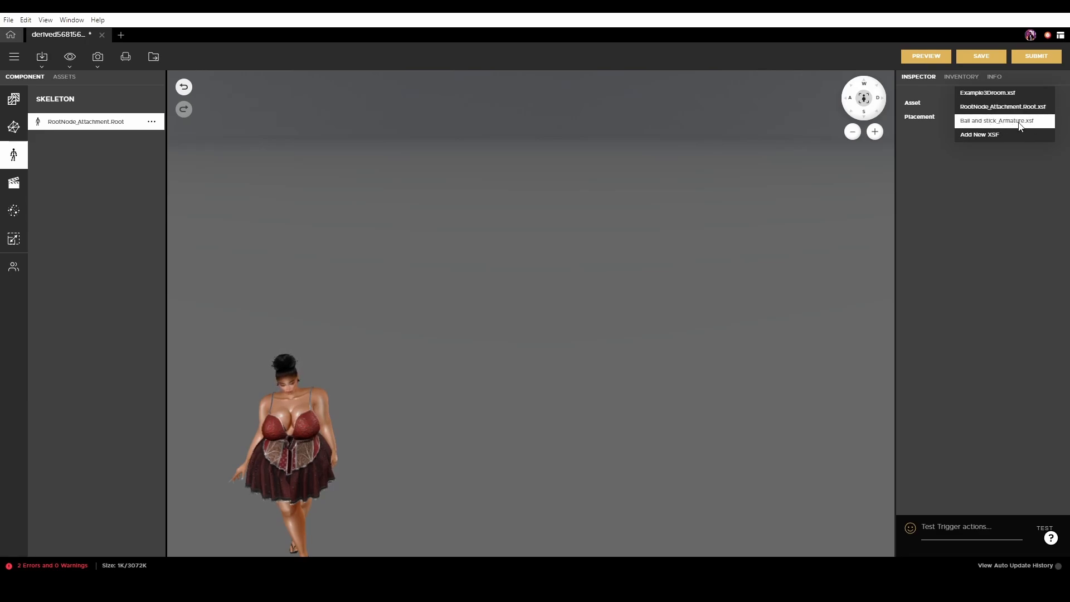
{"action": "left_click", "coordinate": [1001, 122]}
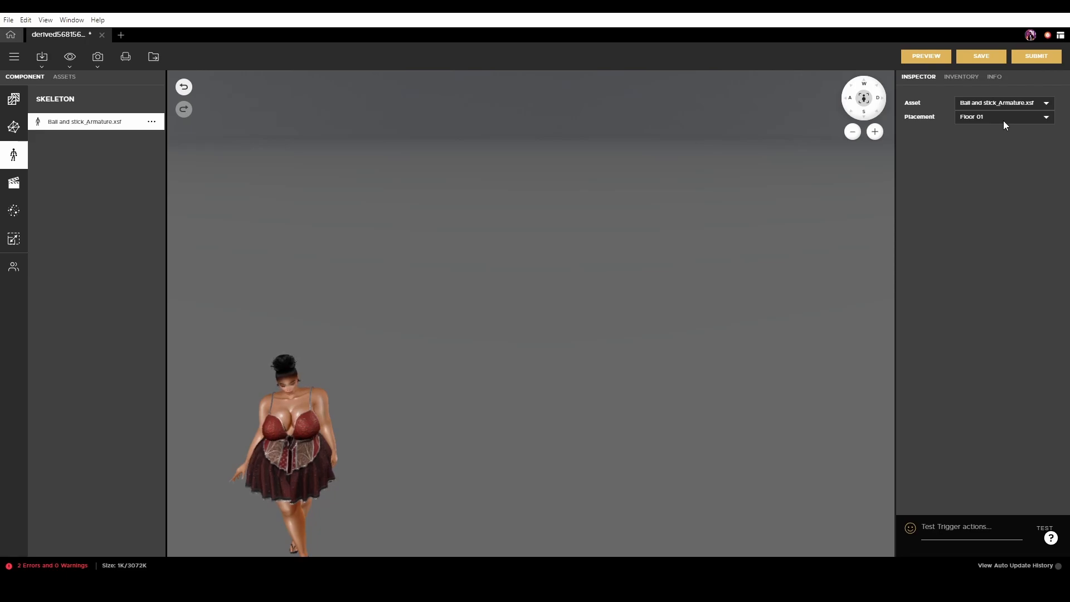
{"action": "left_click", "coordinate": [982, 116]}
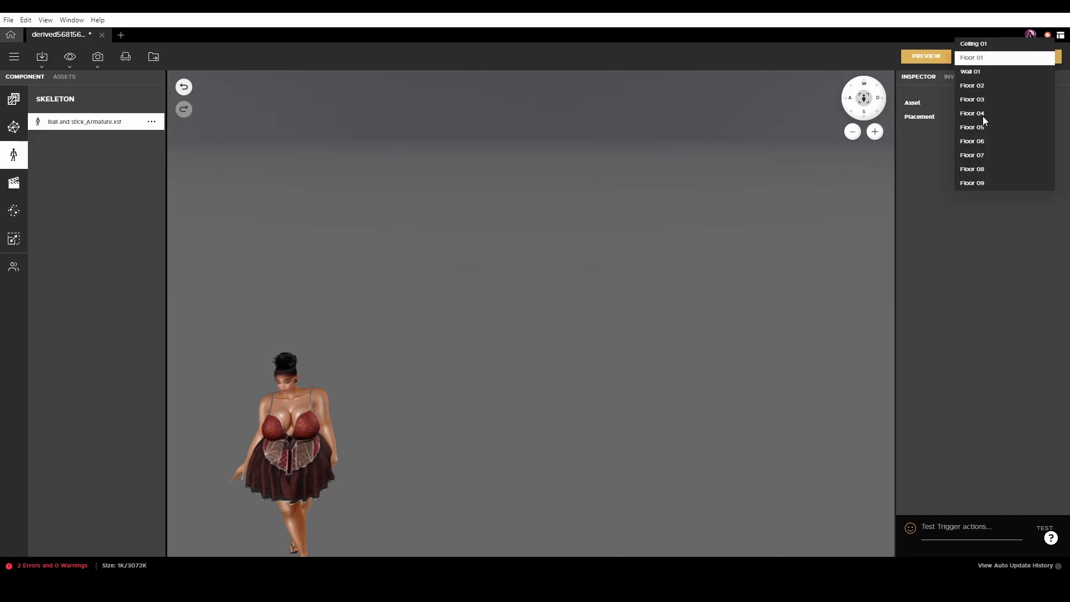
{"action": "left_click", "coordinate": [928, 149]}
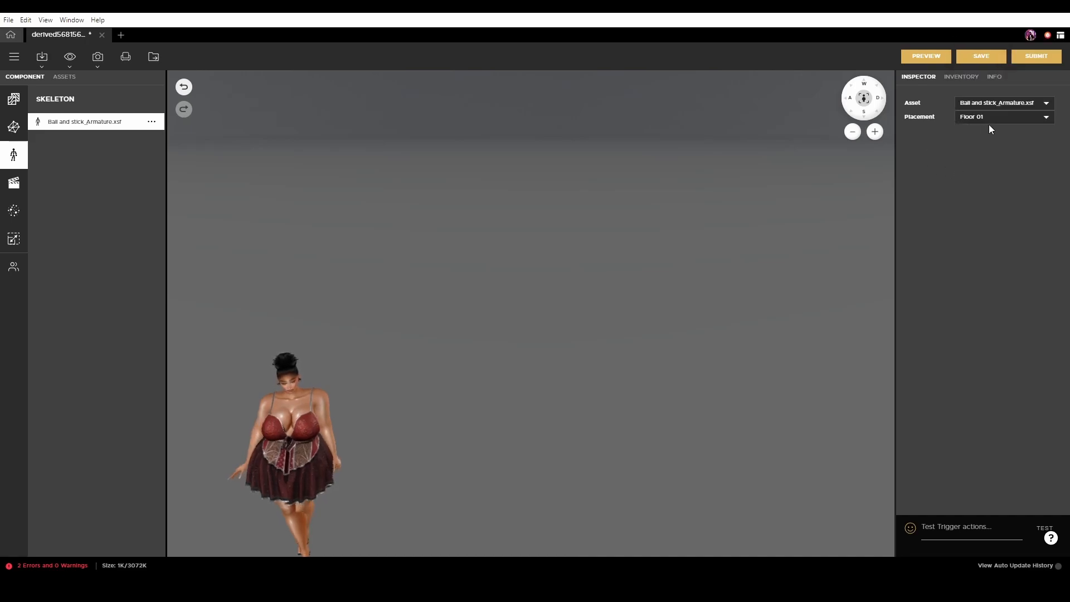
Step: Add an action with the name and trigger stance.Idle
{"action": "left_click", "coordinate": [16, 185]}
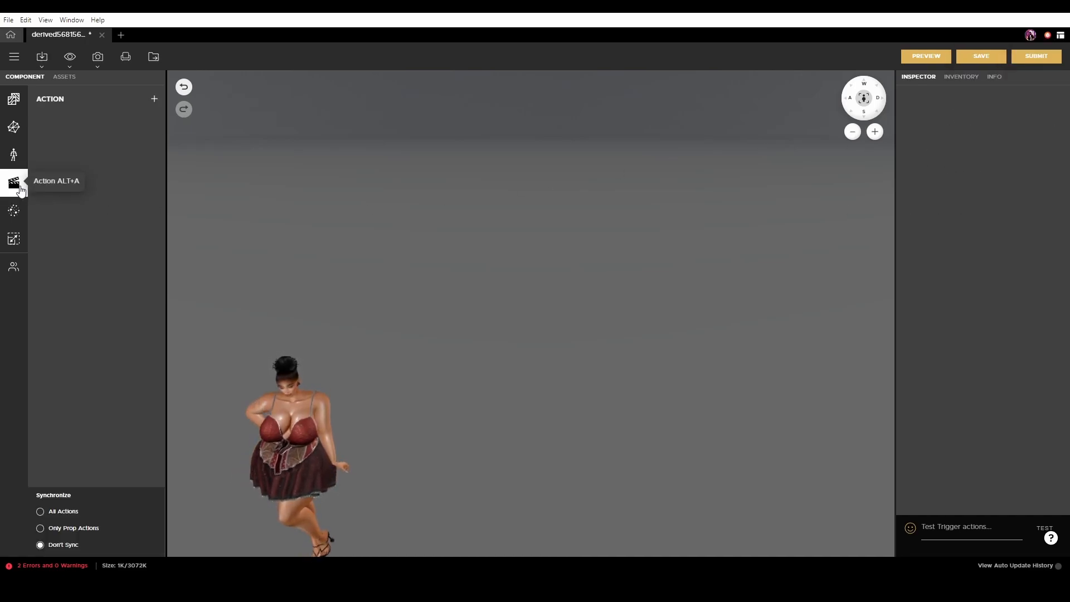
{"action": "left_click", "coordinate": [154, 99]}
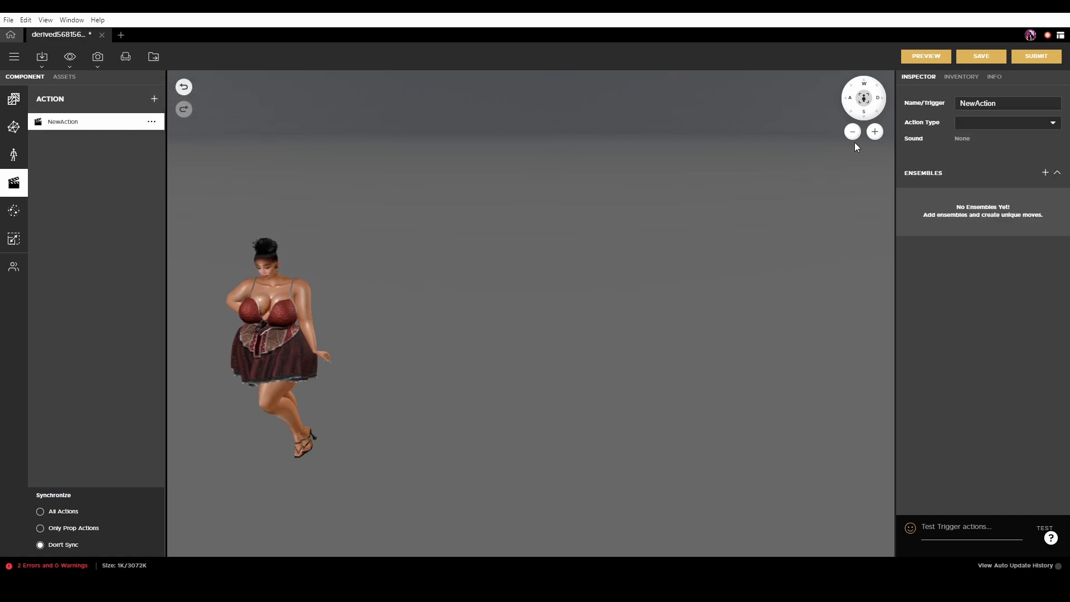
{"action": "double_click", "coordinate": [998, 106]}
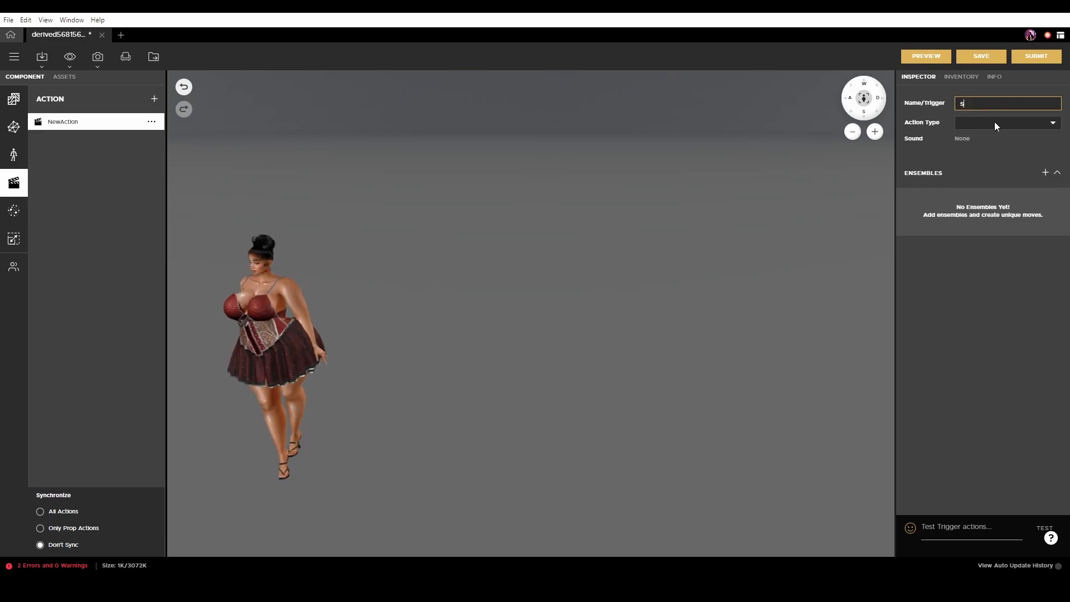
{"action": "type", "text": "stance."}
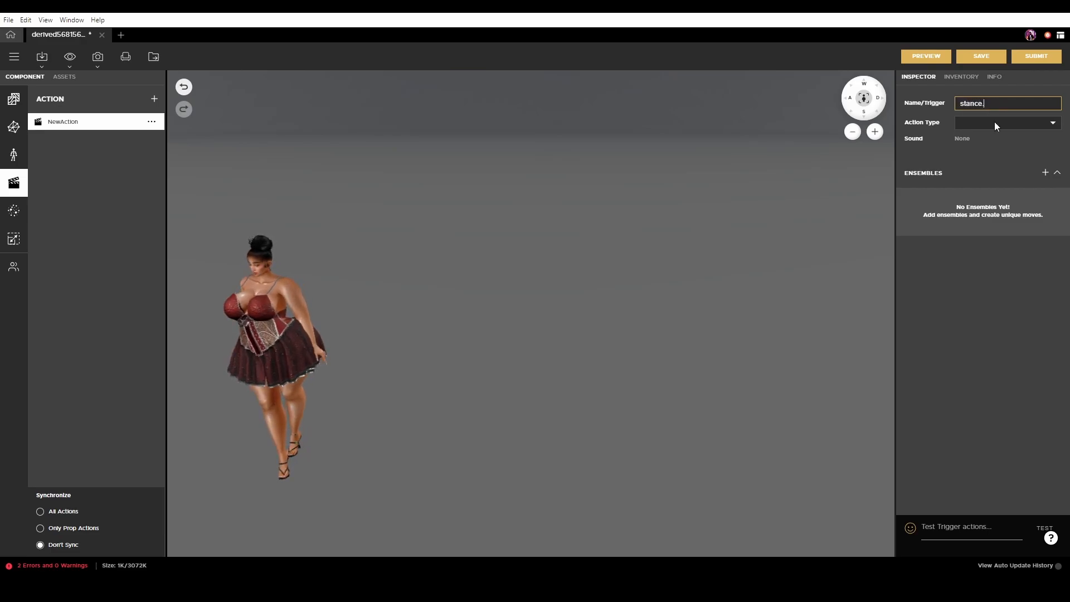
{"action": "type", "text": "Idle"}
{"action": "left_click_drag", "start_coordinate": [998, 105], "coordinate": [928, 105]}
{"action": "left_click", "coordinate": [1002, 182]}
{"action": "left_click", "coordinate": [627, 327]}
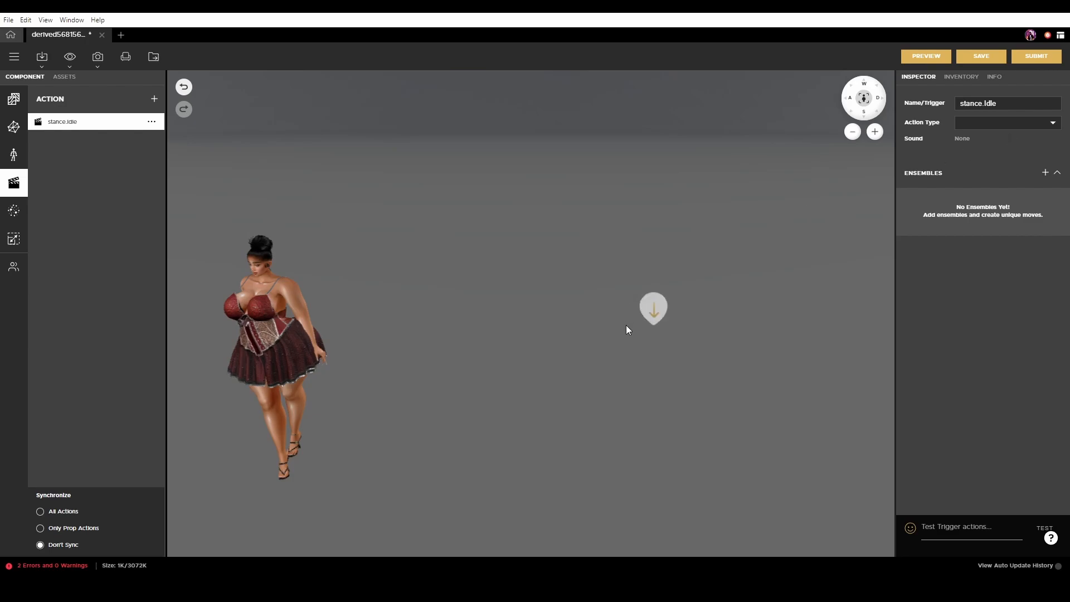
Step: Set the stance.Idle action's type to Room
{"action": "left_click_drag", "start_coordinate": [597, 345], "coordinate": [633, 359]}
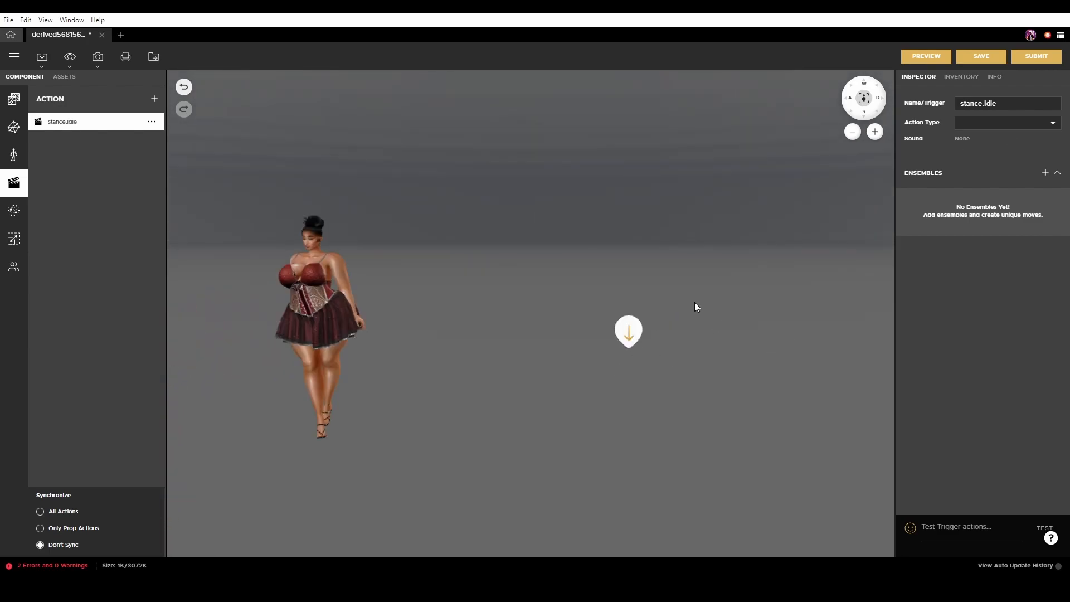
{"action": "left_click_drag", "start_coordinate": [695, 302], "coordinate": [811, 236]}
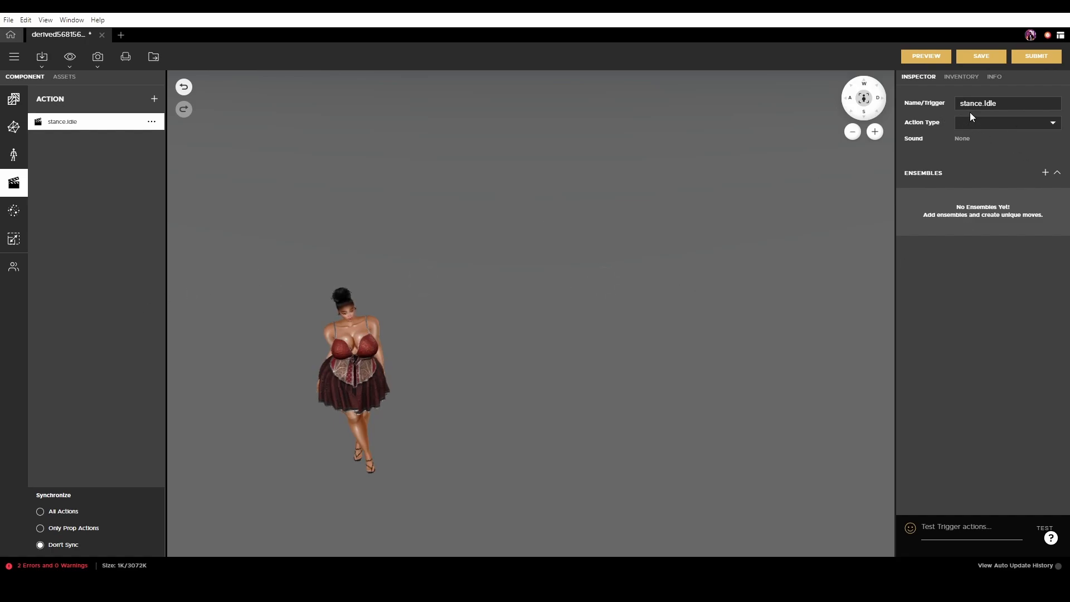
{"action": "mouse_move", "coordinate": [984, 107]}
{"action": "left_click", "coordinate": [994, 122]}
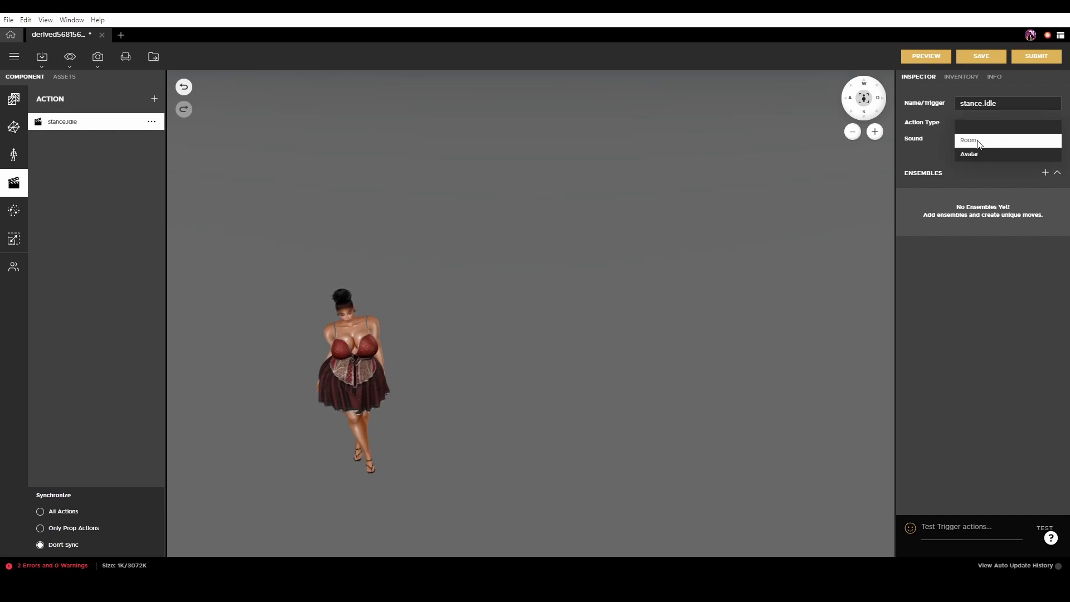
{"action": "left_click", "coordinate": [990, 144]}
{"action": "scroll", "coordinate": [707, 310], "scroll_direction": "up", "scroll_amount": 5}
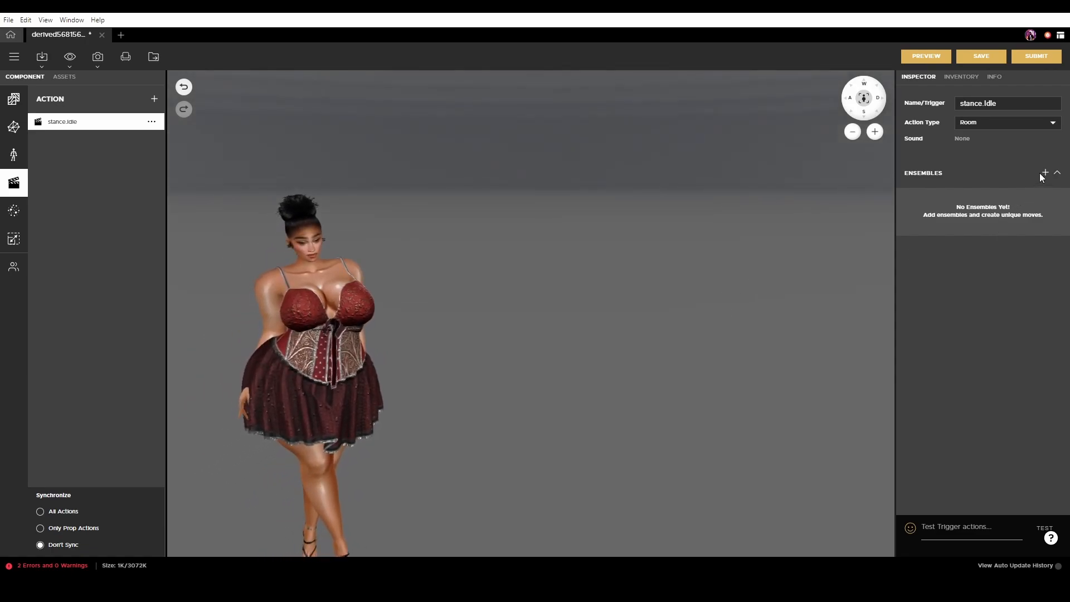
Step: Add an ensemble to stance.Idle using the skeletal animation Ball and stick_ArmatureAction.xaf with loops set to 0
{"action": "left_click", "coordinate": [1044, 175]}
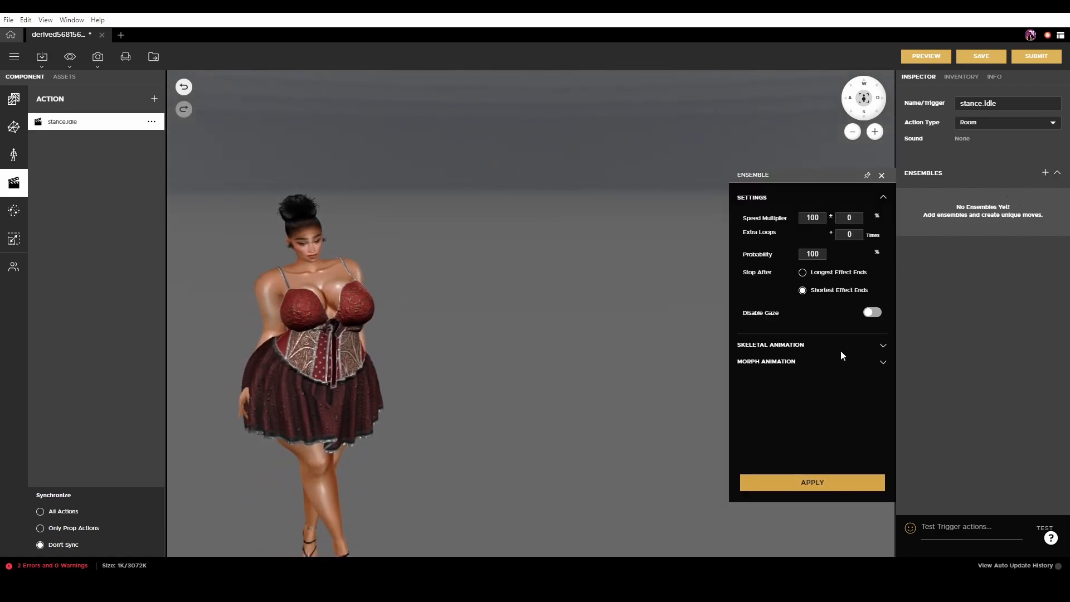
{"action": "left_click", "coordinate": [884, 347]}
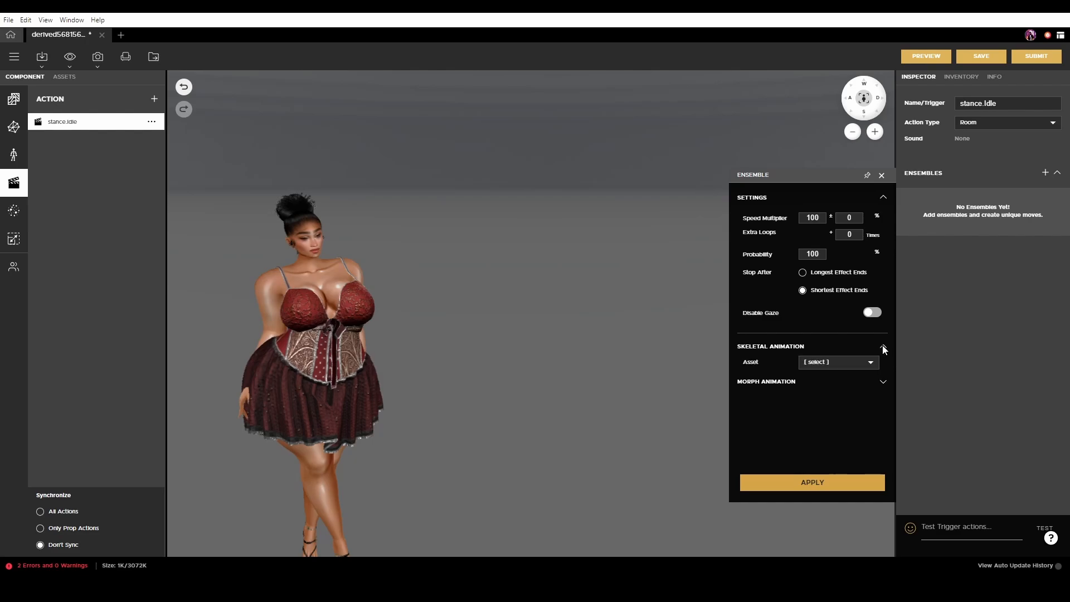
{"action": "left_click", "coordinate": [859, 366]}
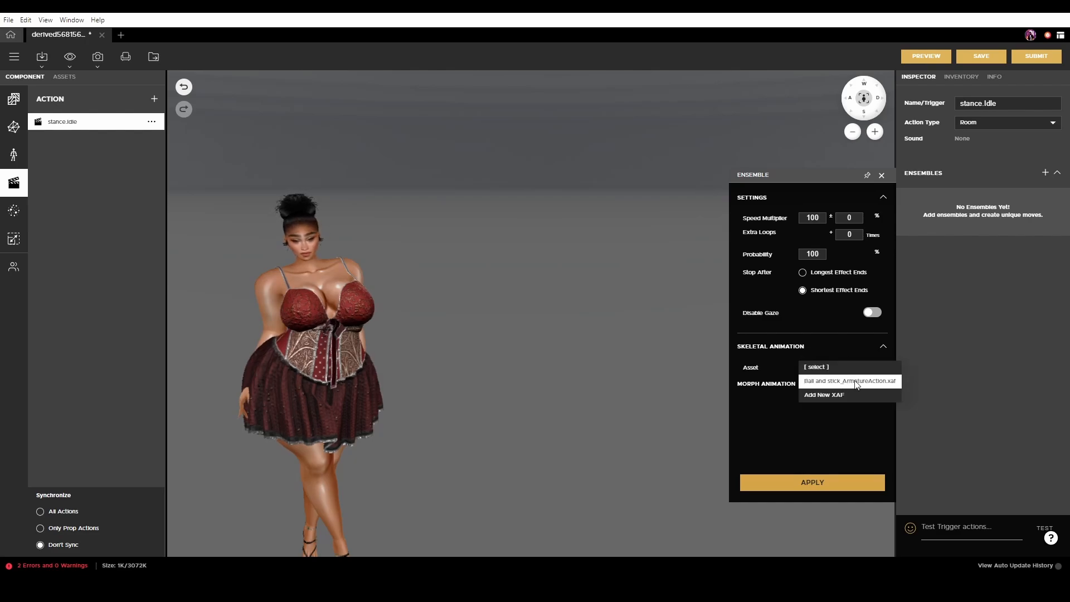
{"action": "left_click", "coordinate": [856, 383]}
{"action": "scroll", "coordinate": [856, 381], "scroll_direction": "down", "scroll_amount": 1}
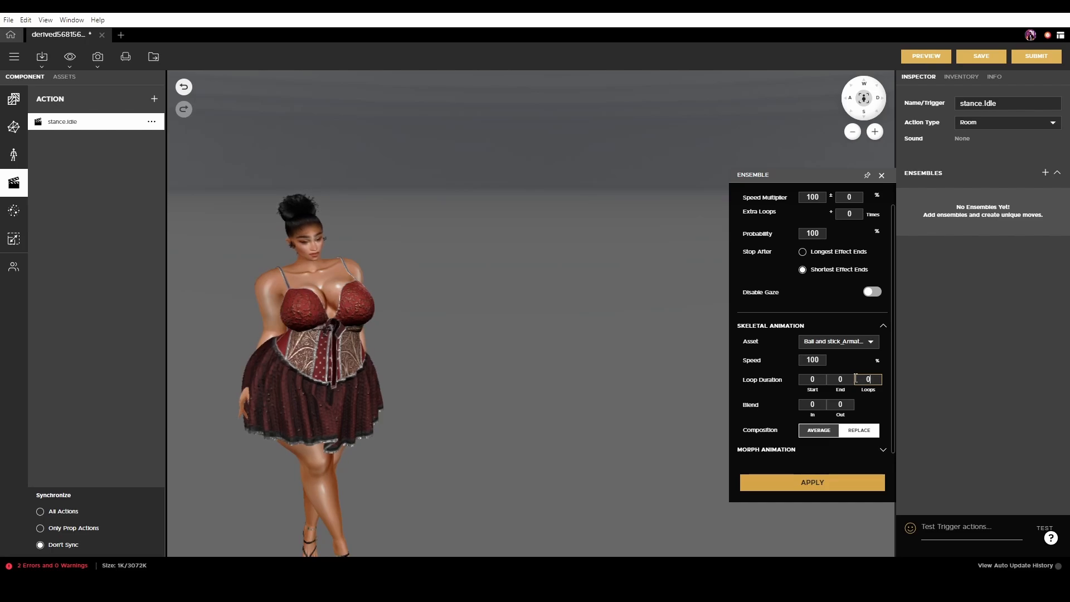
Step: Assign the morph animation Ball and stick_CubeAction.xpf with loops set to 0 and apply the ensemble
{"action": "left_click", "coordinate": [879, 447]}
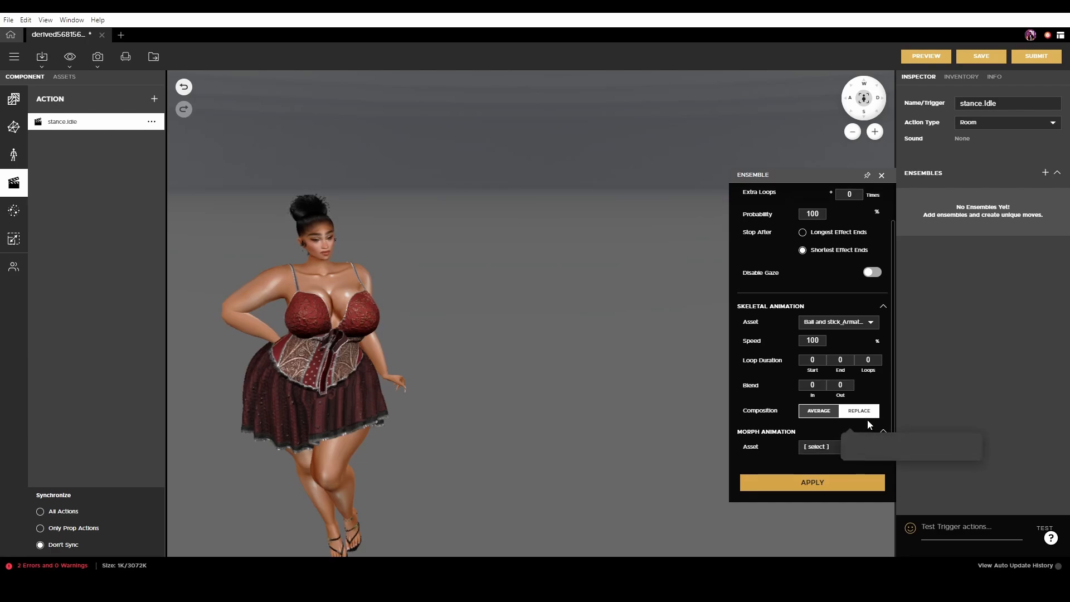
{"action": "left_click", "coordinate": [866, 448]}
{"action": "left_click", "coordinate": [865, 471]}
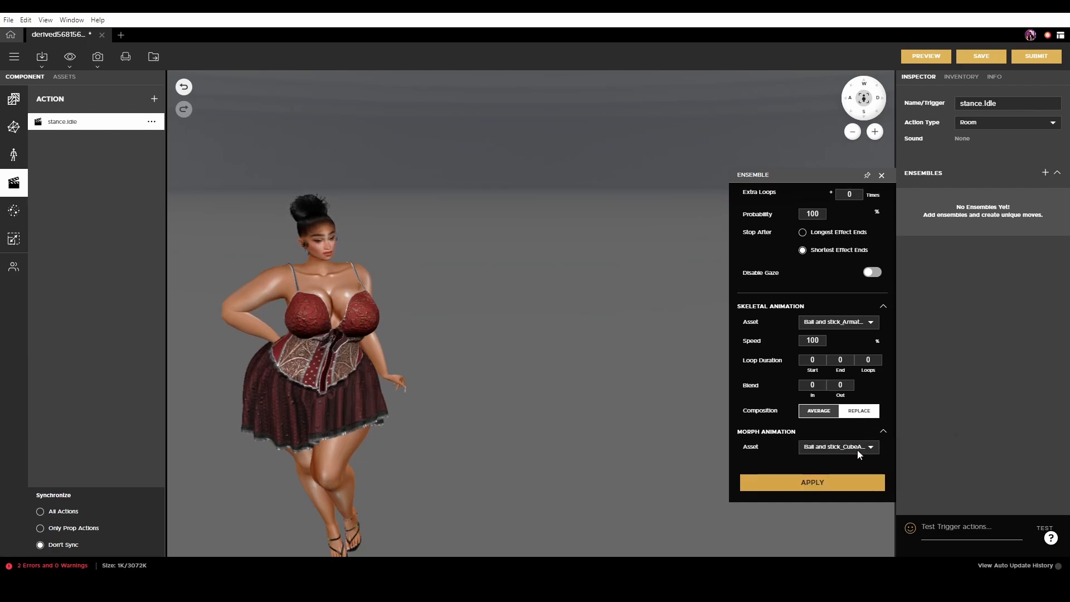
{"action": "scroll", "coordinate": [859, 441], "scroll_direction": "down", "scroll_amount": 3}
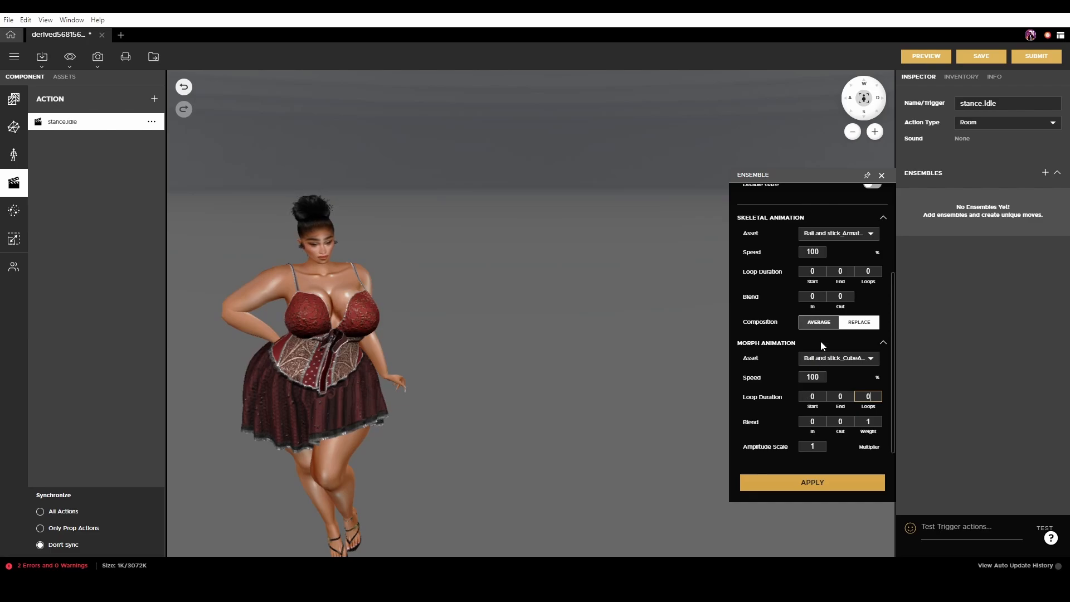
{"action": "left_click", "coordinate": [804, 485]}
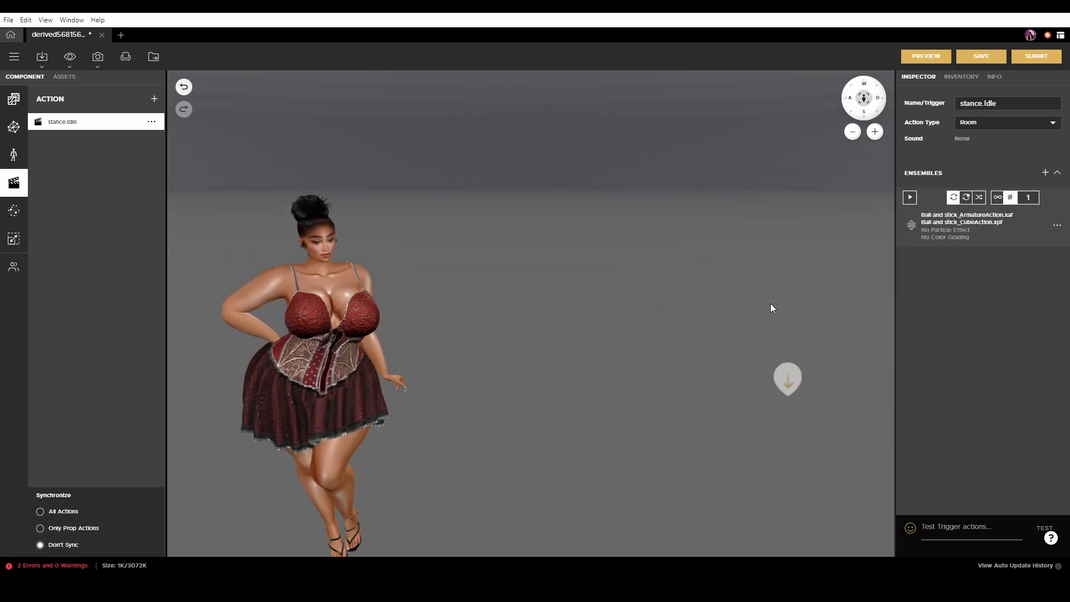
Step: Preview the product and examine the animated ball and stick meshes from several angles around the avatar
{"action": "left_click", "coordinate": [926, 63]}
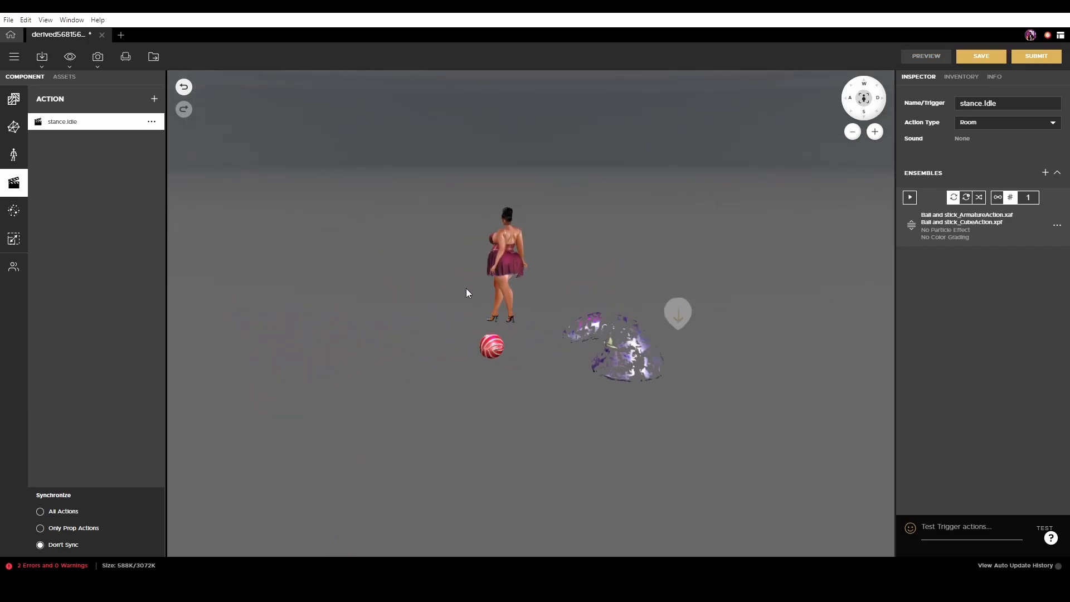
{"action": "left_click_drag", "start_coordinate": [496, 291], "coordinate": [652, 293]}
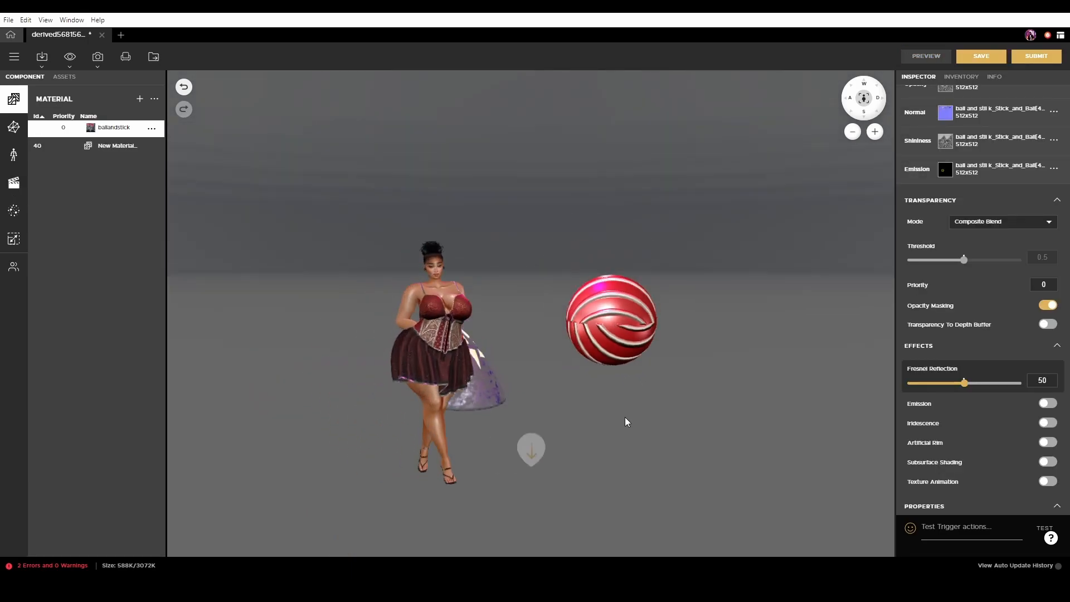
{"action": "left_click_drag", "start_coordinate": [625, 419], "coordinate": [658, 355]}
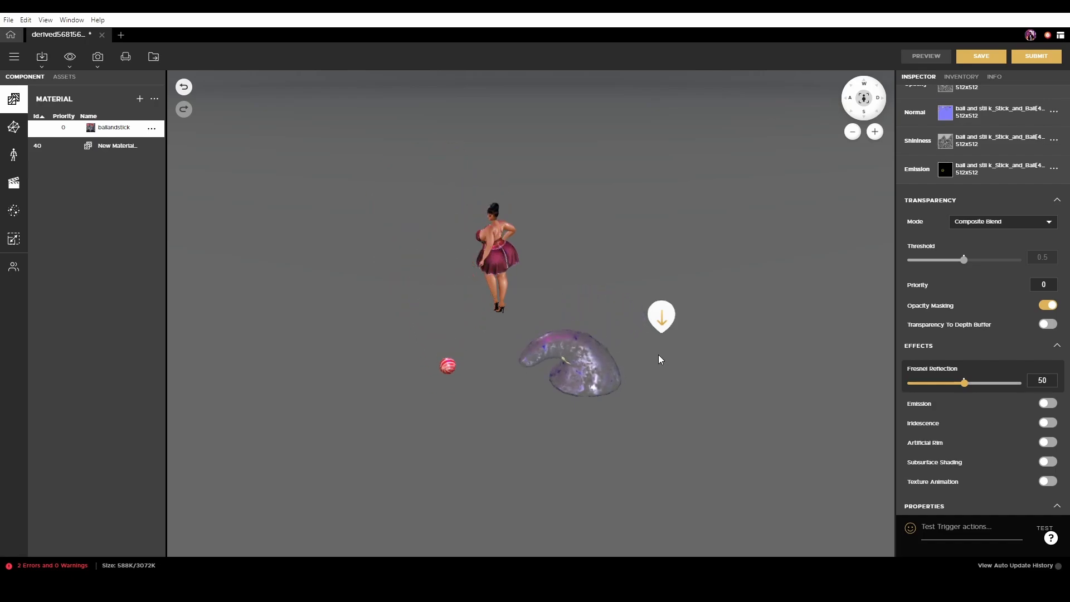
{"action": "left_click_drag", "start_coordinate": [664, 390], "coordinate": [707, 417]}
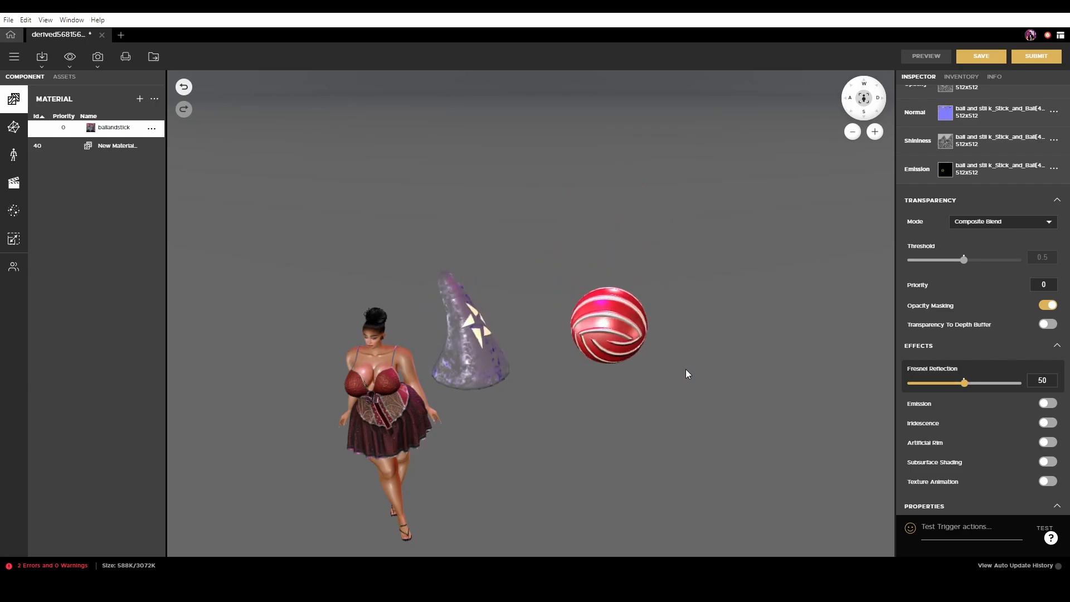
{"action": "left_click_drag", "start_coordinate": [706, 393], "coordinate": [477, 386]}
{"action": "left_click_drag", "start_coordinate": [506, 425], "coordinate": [664, 434]}
{"action": "left_click_drag", "start_coordinate": [538, 429], "coordinate": [650, 413]}
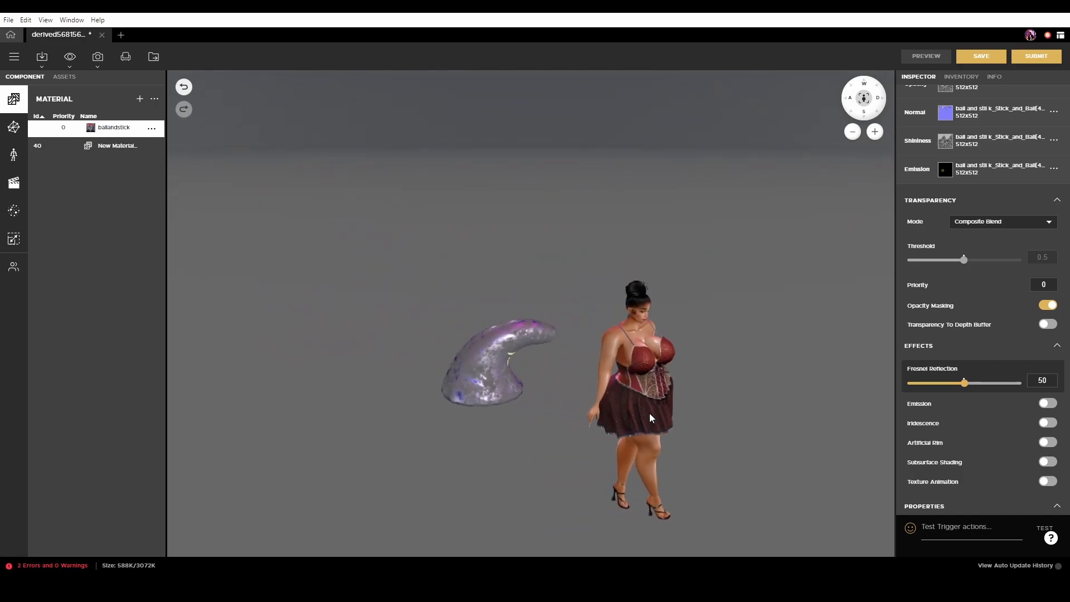
{"action": "left_click_drag", "start_coordinate": [432, 432], "coordinate": [659, 437]}
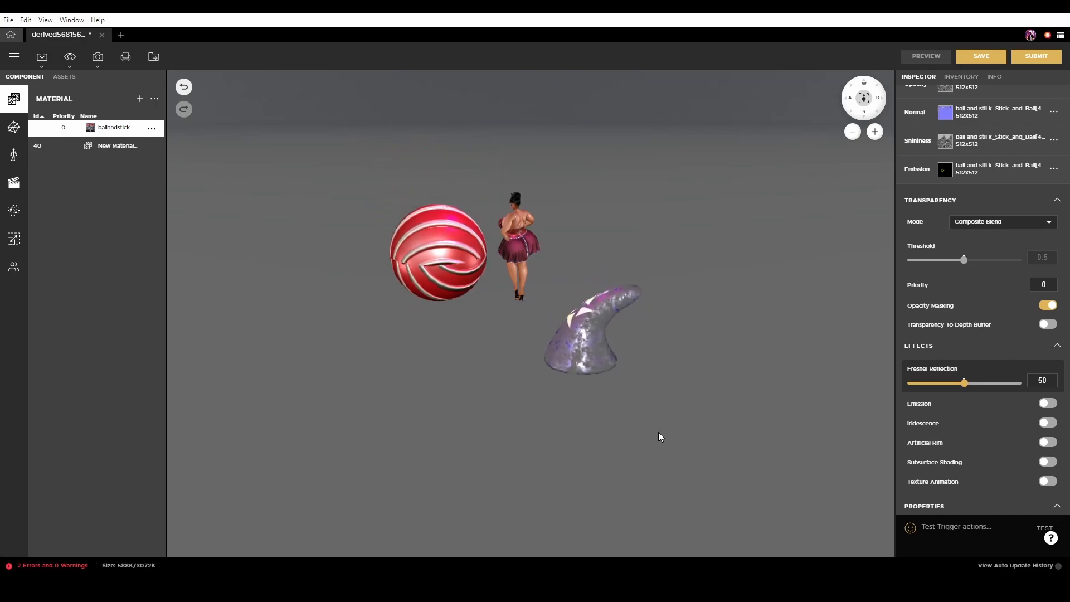
{"action": "mouse_move", "coordinate": [658, 430]}
{"action": "left_mouse_down"}
{"action": "mouse_move", "coordinate": [669, 392]}
{"action": "mouse_move", "coordinate": [751, 437]}
{"action": "mouse_move", "coordinate": [767, 433]}
{"action": "left_mouse_up"}
{"action": "left_click_drag", "start_coordinate": [429, 433], "coordinate": [380, 431]}
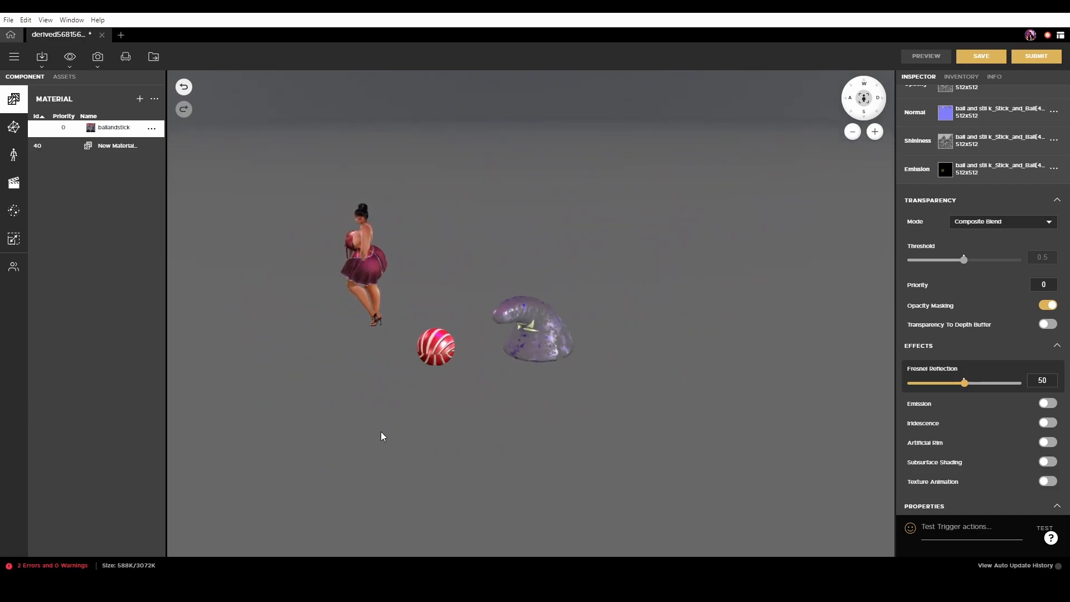